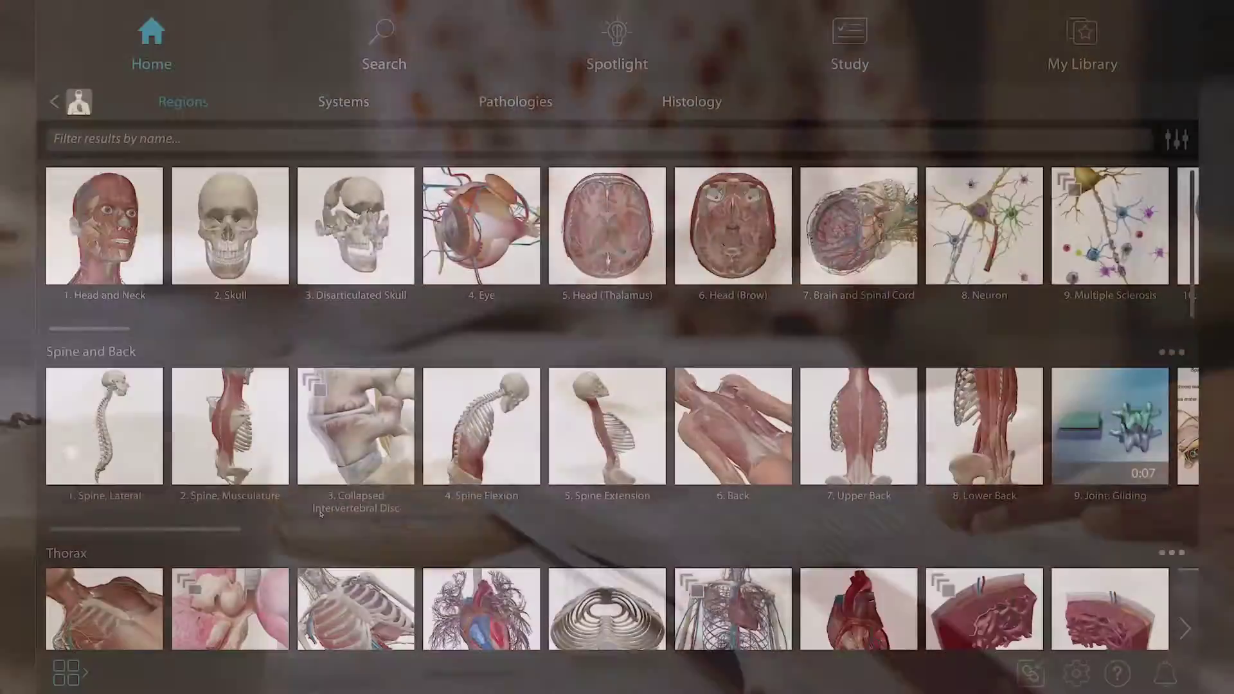
Step: Scroll to the Abdomen row's cross-section thumbnails and open Abdomen (T11-T12)
{"action": "scroll", "coordinate": [374, 206], "scroll_direction": "down", "scroll_amount": 3}
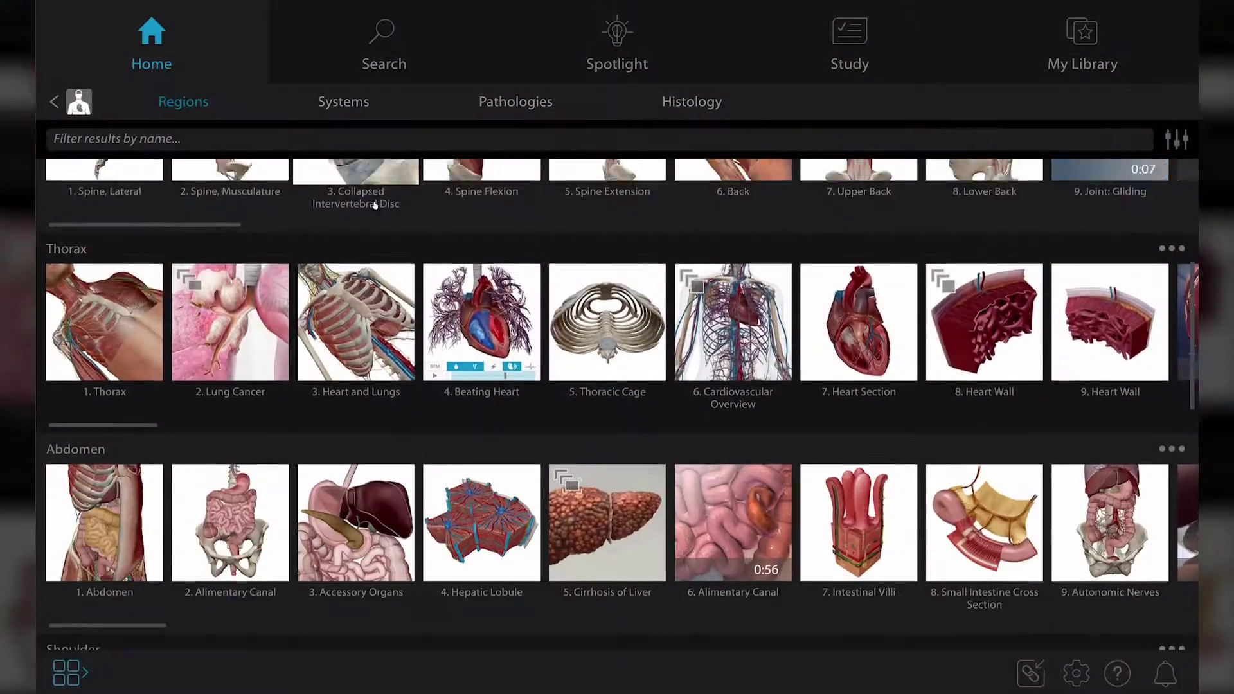
{"action": "scroll", "coordinate": [374, 206], "scroll_direction": "down", "scroll_amount": 3}
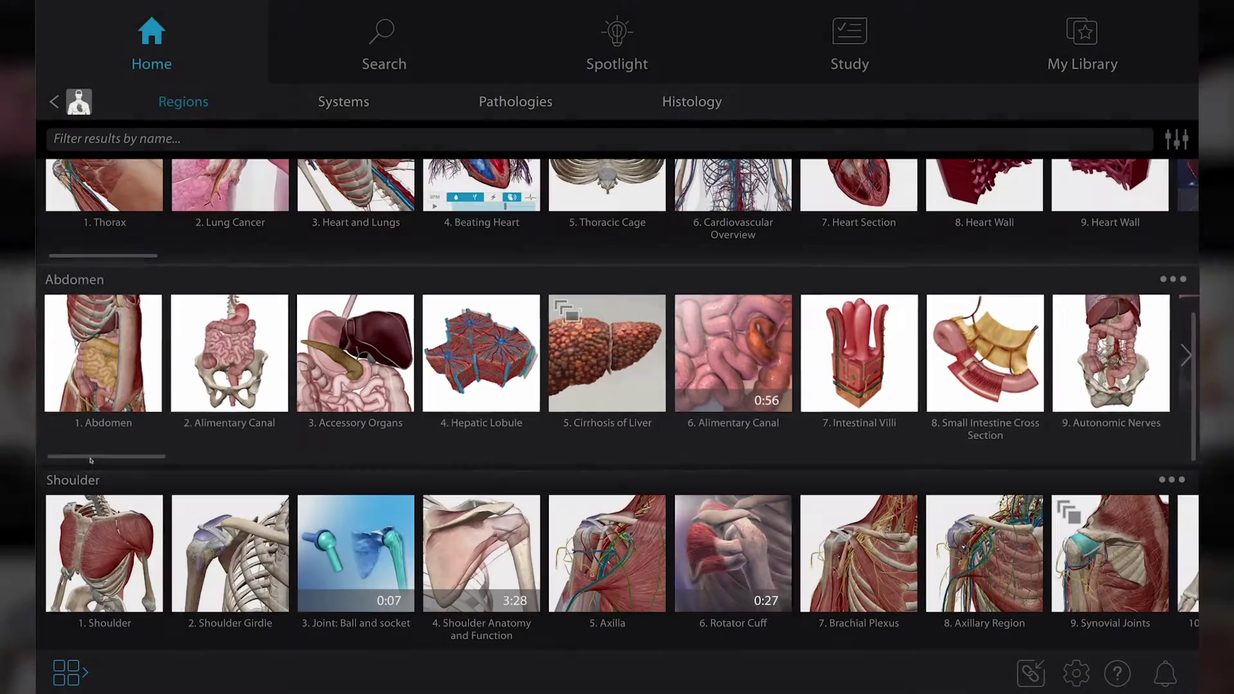
{"action": "left_click_drag", "start_coordinate": [70, 464], "coordinate": [197, 459]}
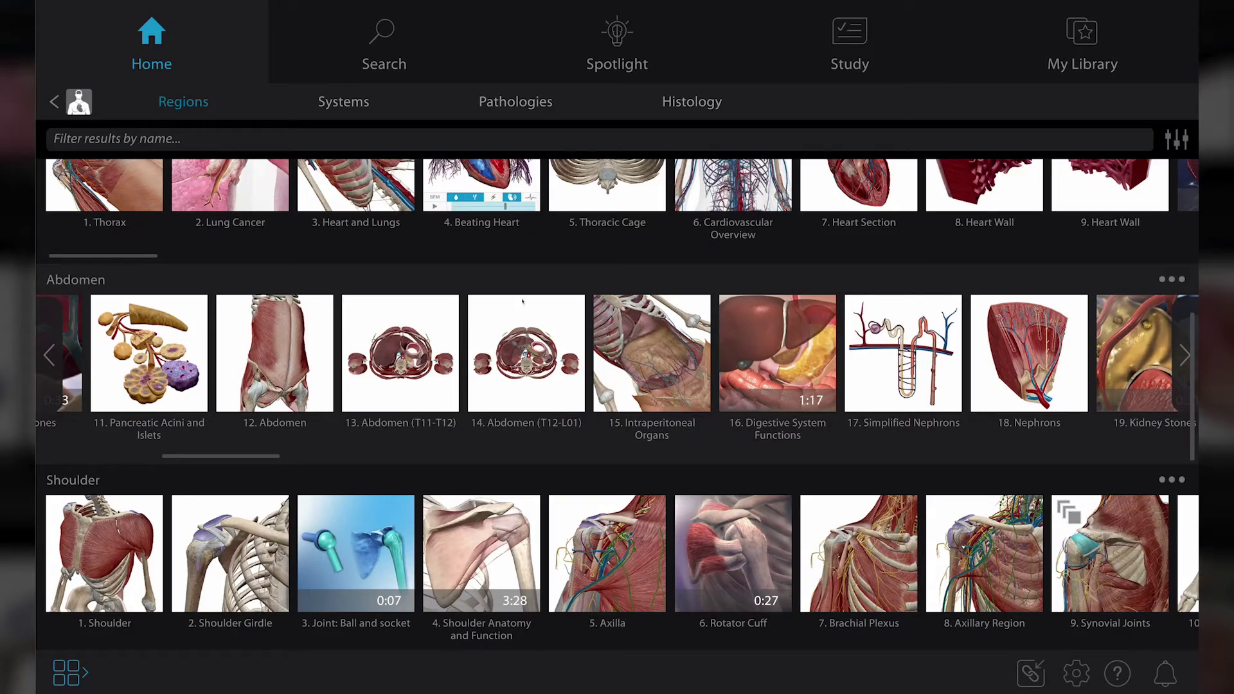
{"action": "left_click", "coordinate": [400, 354]}
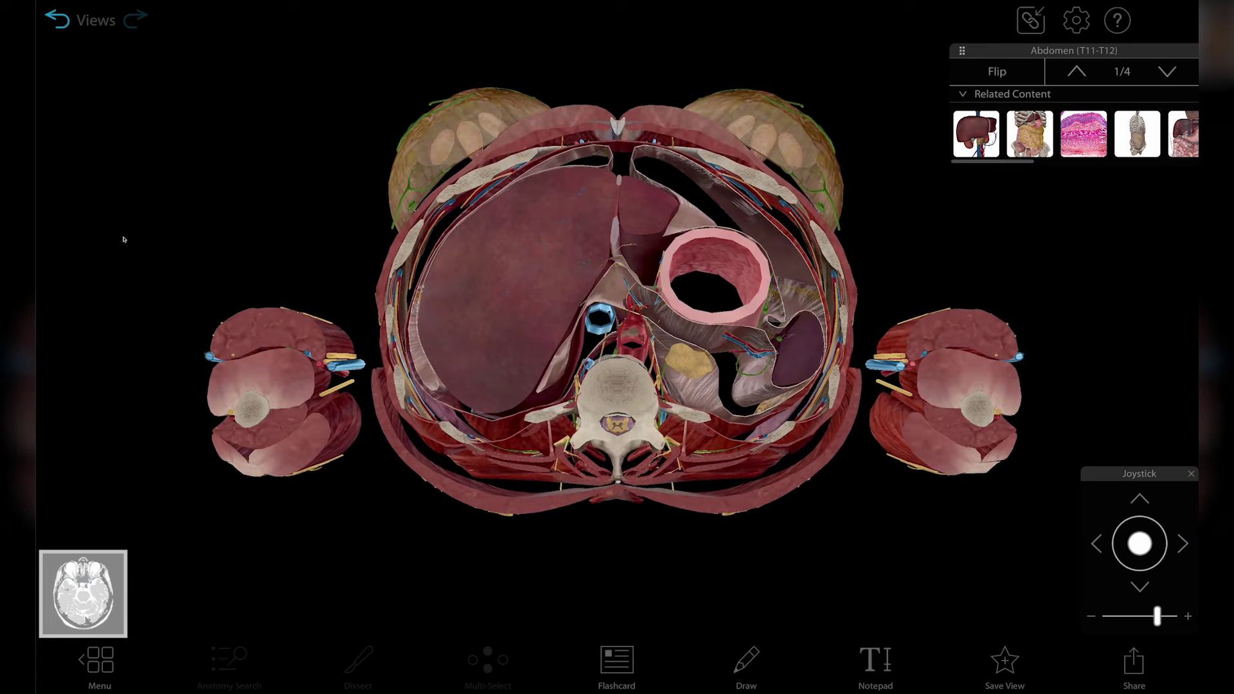
Step: Identify the liver, then the stomach and descending aorta on the MRI slice, and switch to the cadaver section
{"action": "left_click", "coordinate": [489, 257]}
{"action": "left_click", "coordinate": [83, 593]}
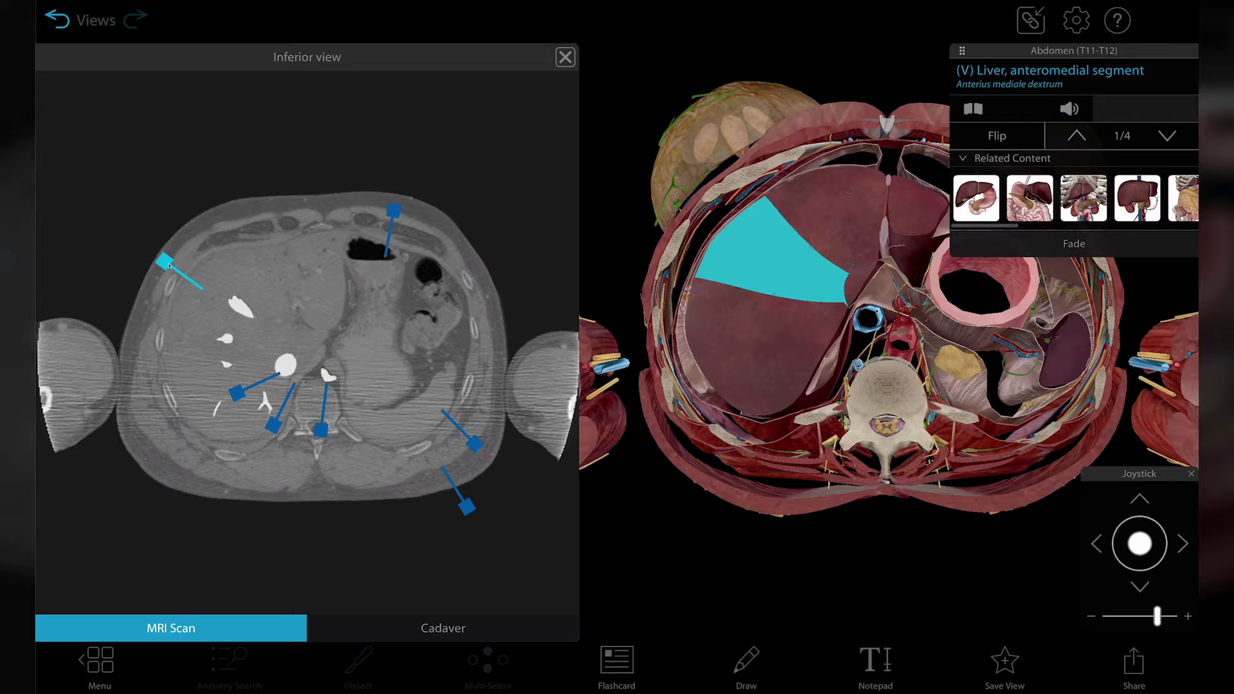
{"action": "left_click", "coordinate": [395, 215]}
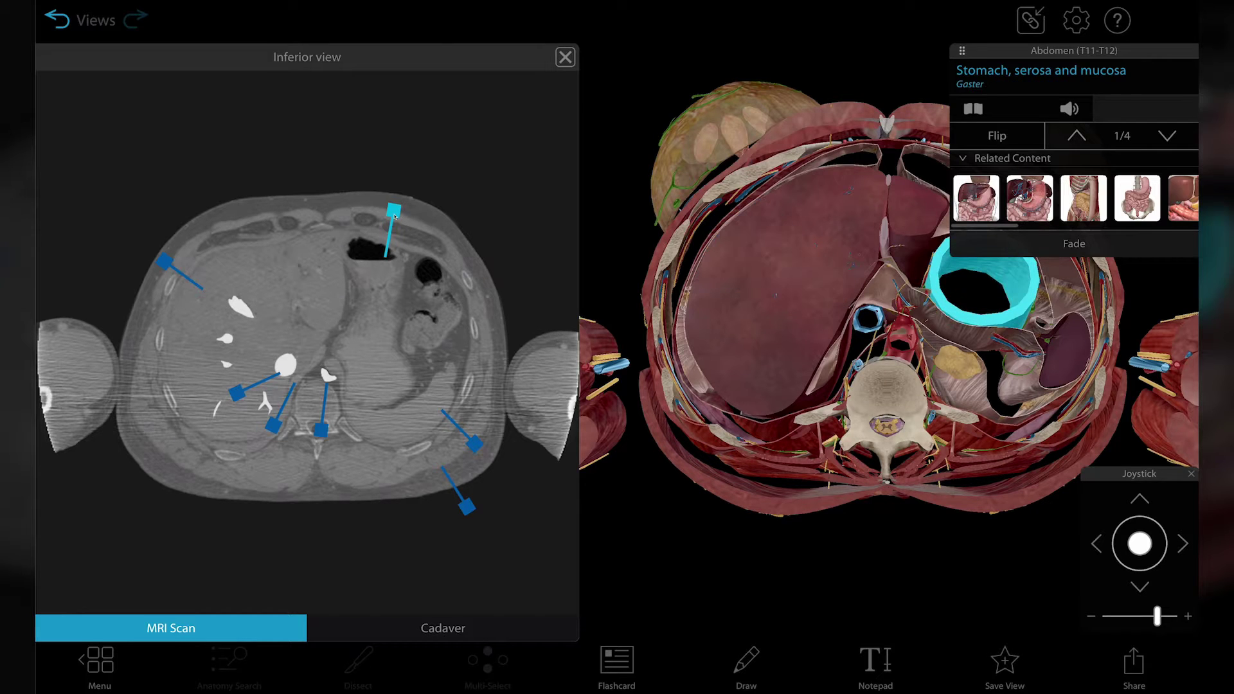
{"action": "left_click", "coordinate": [320, 430]}
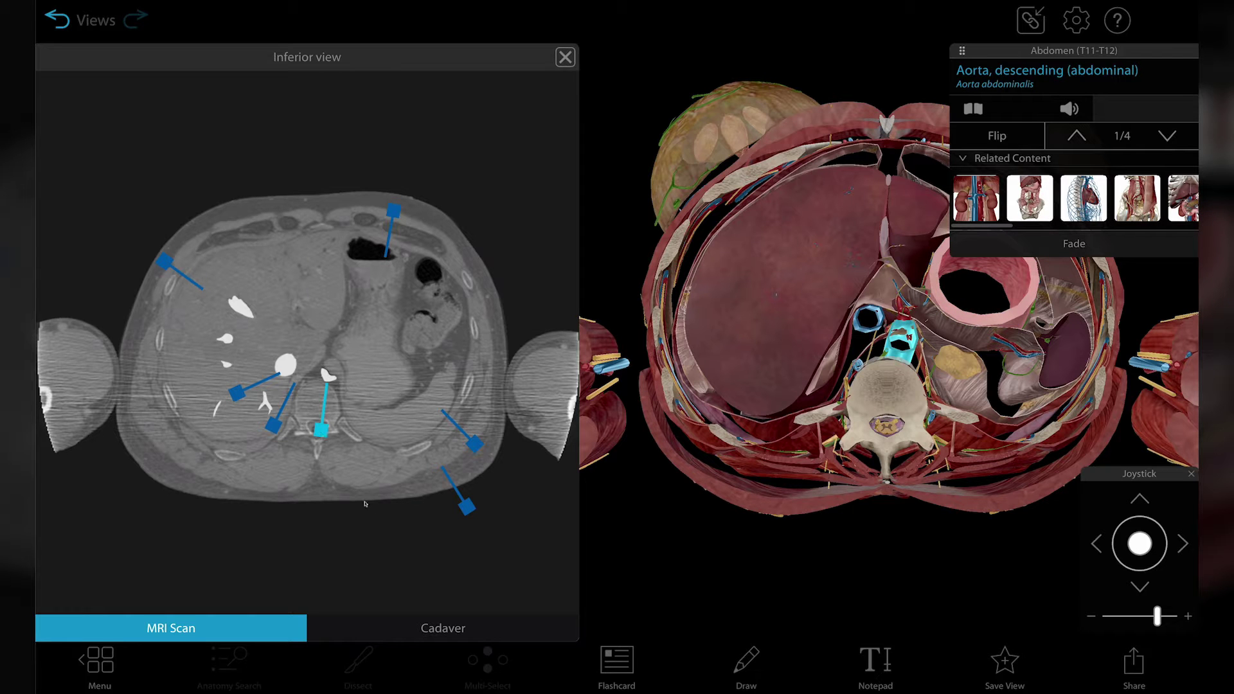
{"action": "left_click", "coordinate": [435, 633]}
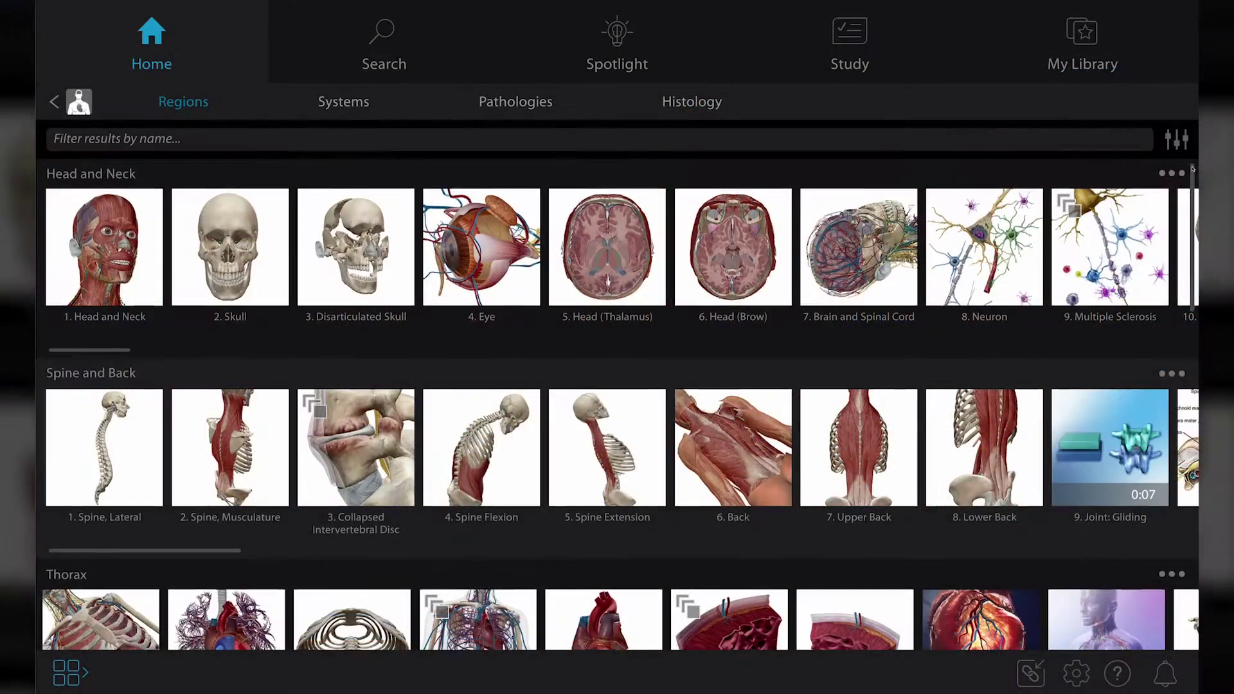
Step: Scroll the Home list and apply a filter showing only Gross Anatomy Lab content
{"action": "scroll", "coordinate": [617, 398], "scroll_direction": "down", "scroll_amount": 3}
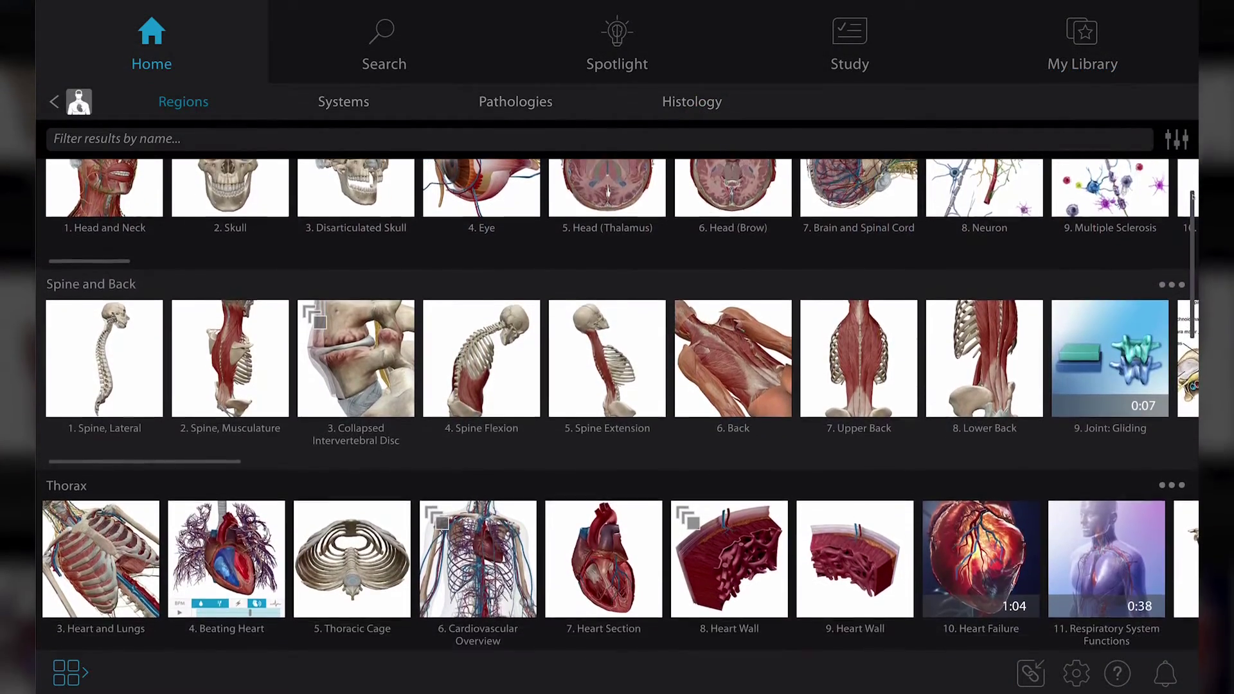
{"action": "scroll", "coordinate": [1194, 224], "scroll_direction": "down", "scroll_amount": 3}
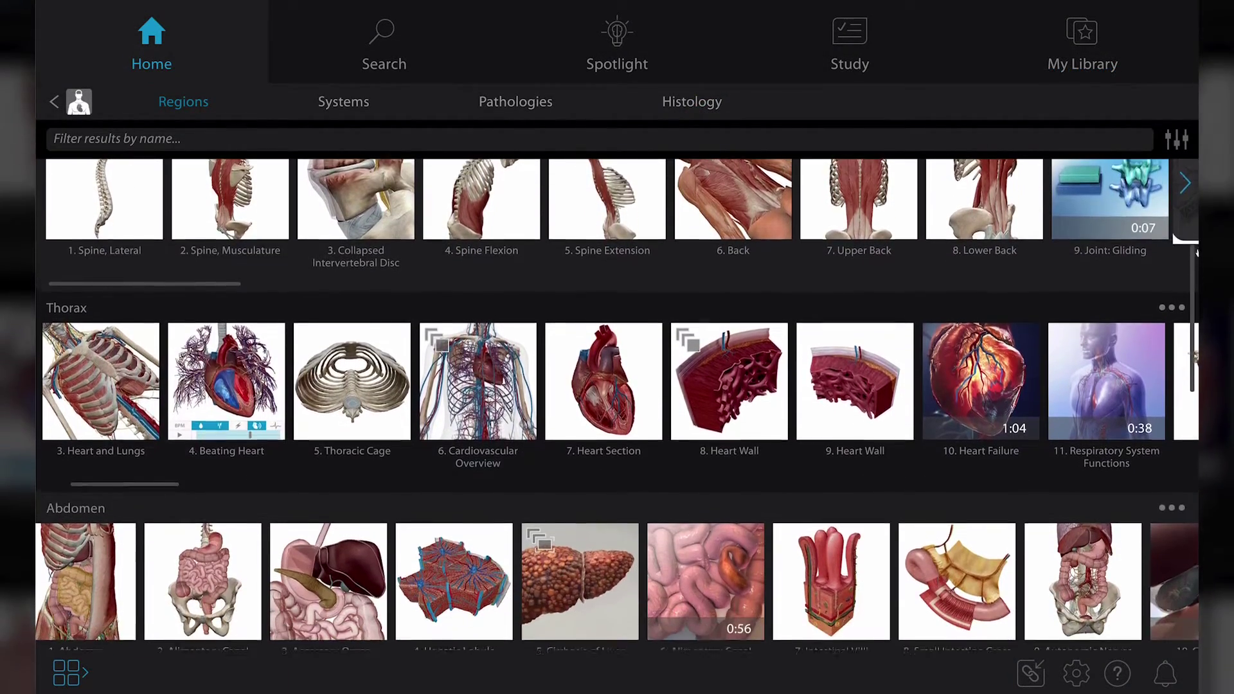
{"action": "scroll", "coordinate": [1194, 270], "scroll_direction": "down", "scroll_amount": 3}
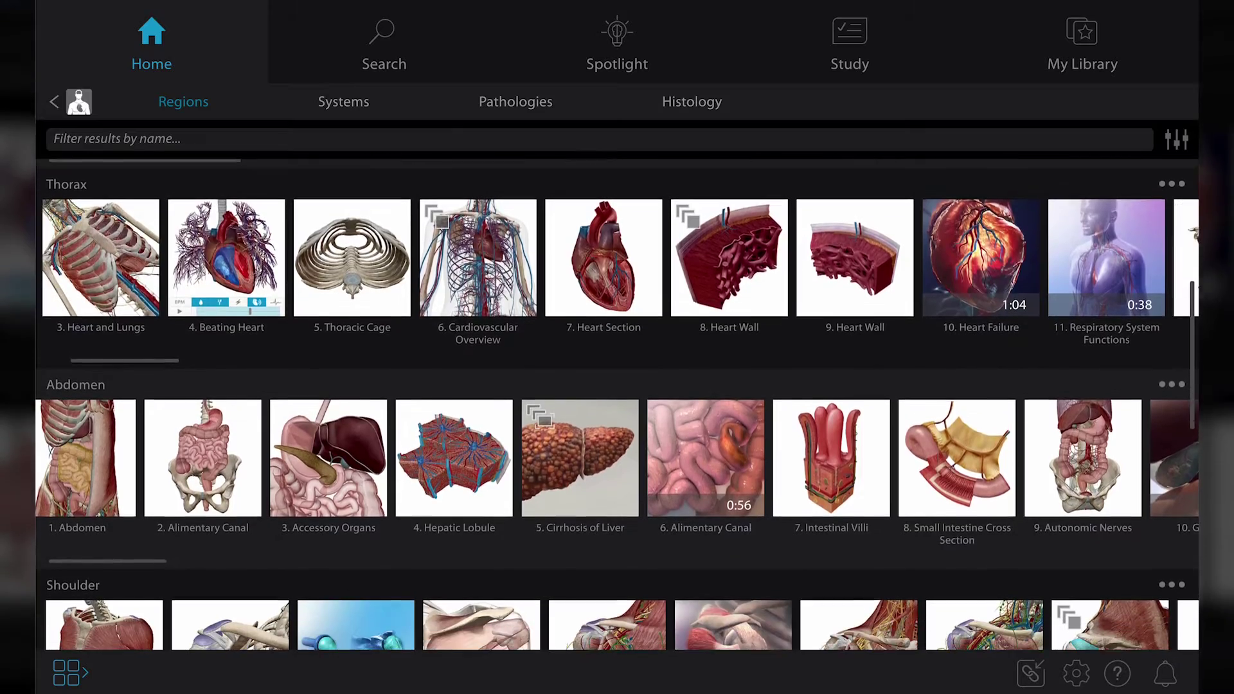
{"action": "scroll", "coordinate": [1194, 270], "scroll_direction": "down", "scroll_amount": 5}
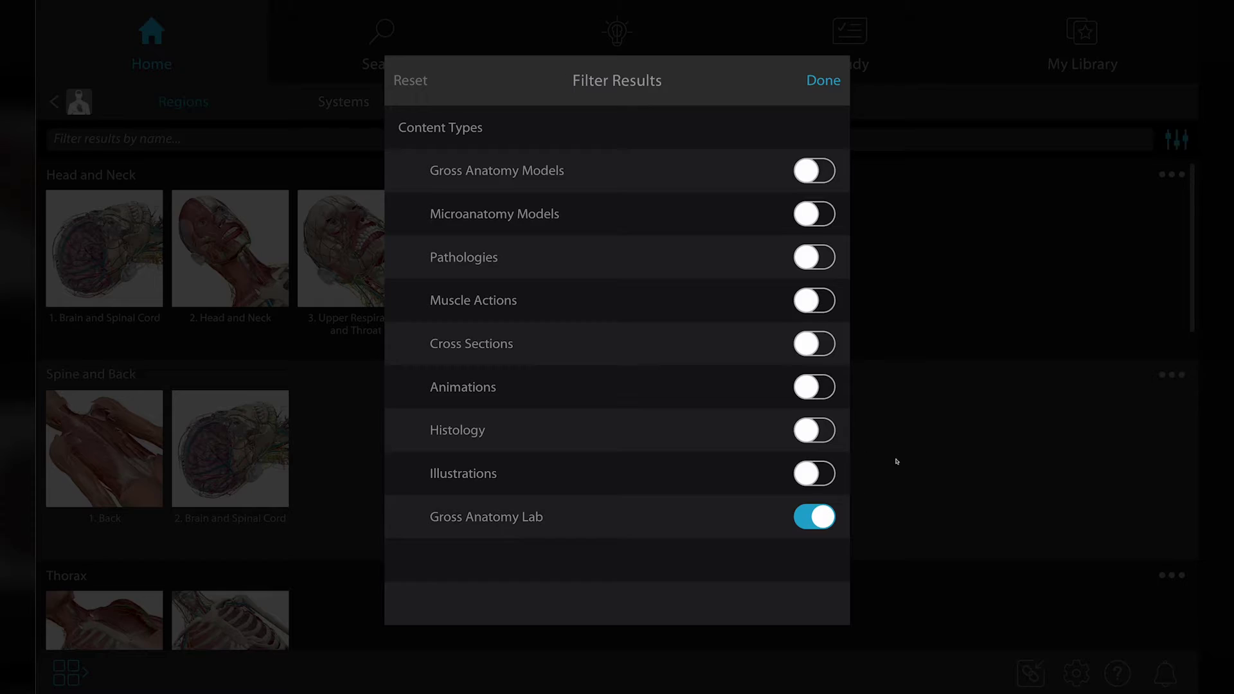
{"action": "left_click", "coordinate": [912, 451]}
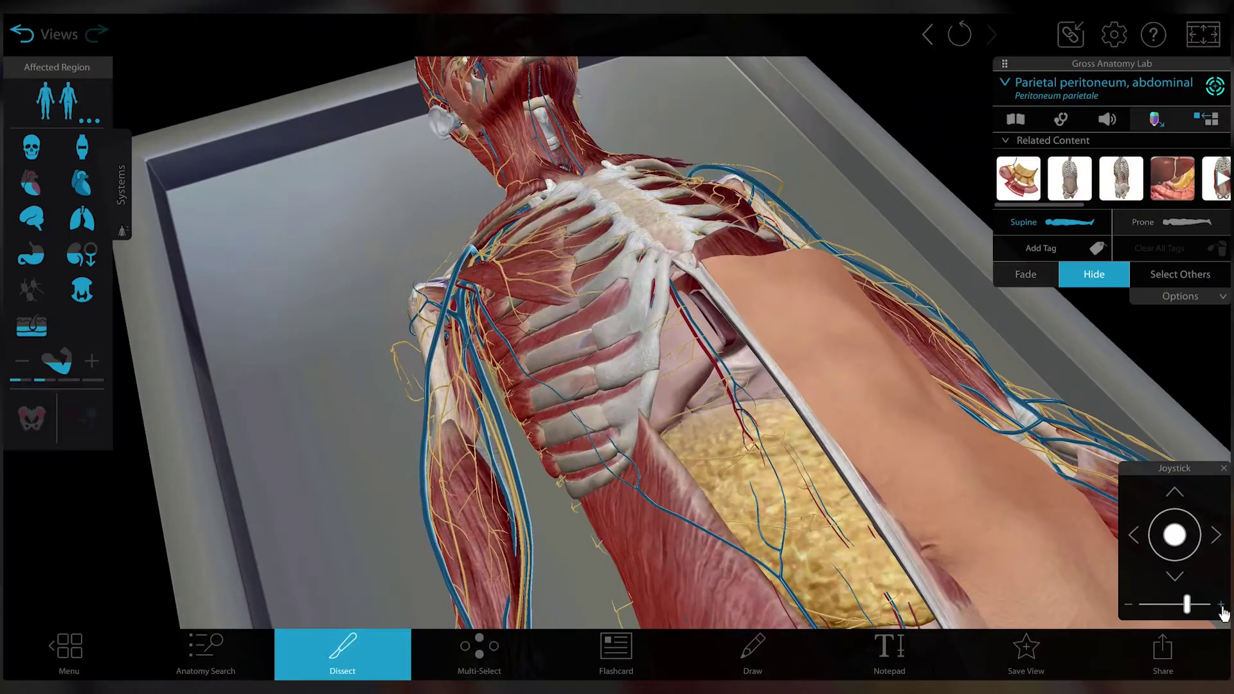
Step: Tilt the torso and remove the greater omentum and visceral peritoneum to expose the intestines
{"action": "left_click_drag", "start_coordinate": [1000, 577], "coordinate": [947, 493]}
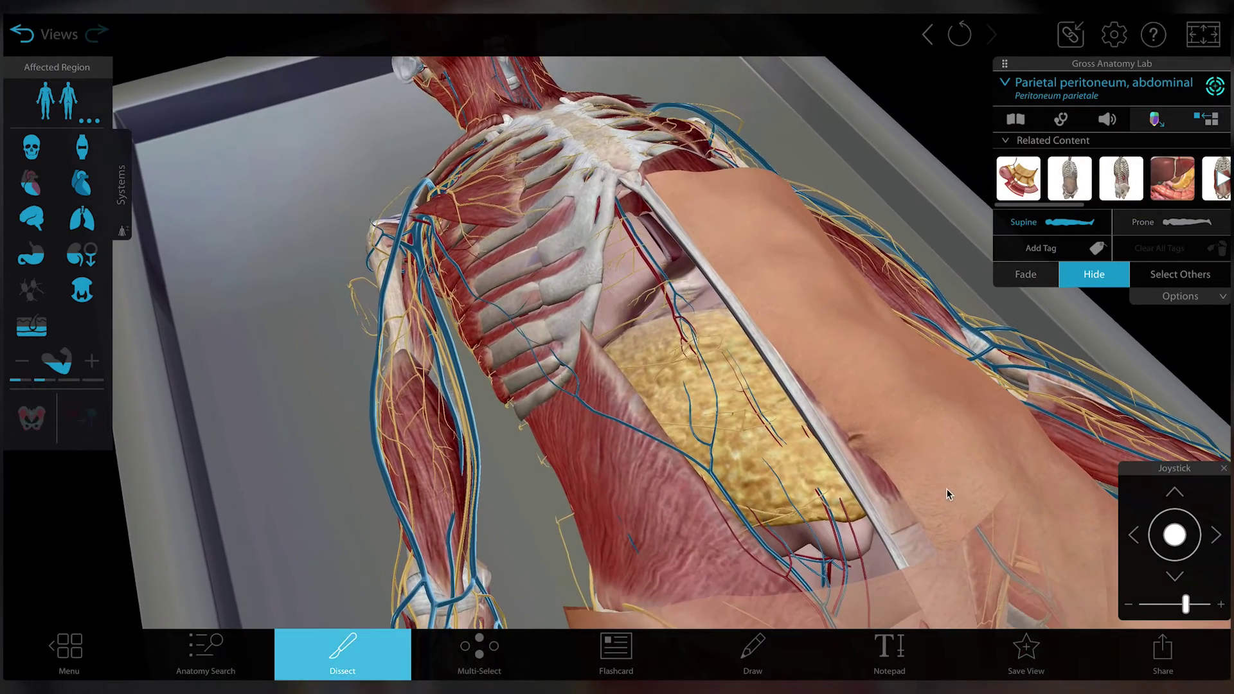
{"action": "left_click", "coordinate": [803, 456]}
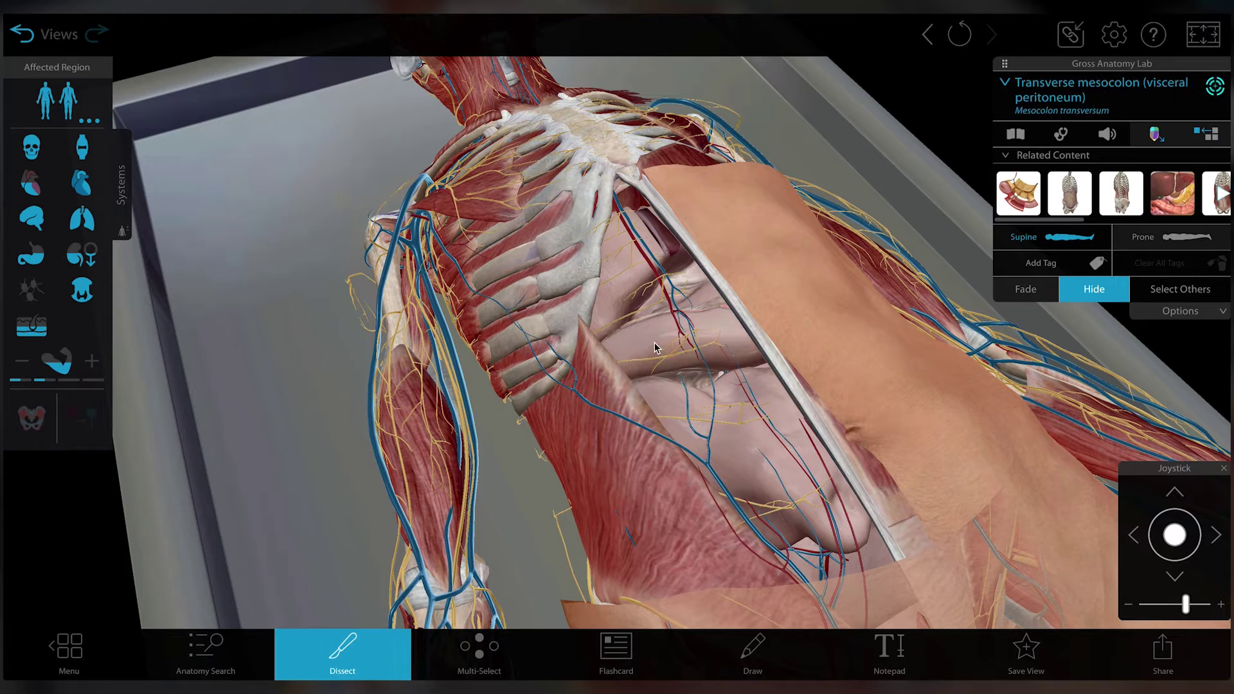
{"action": "left_click", "coordinate": [754, 469]}
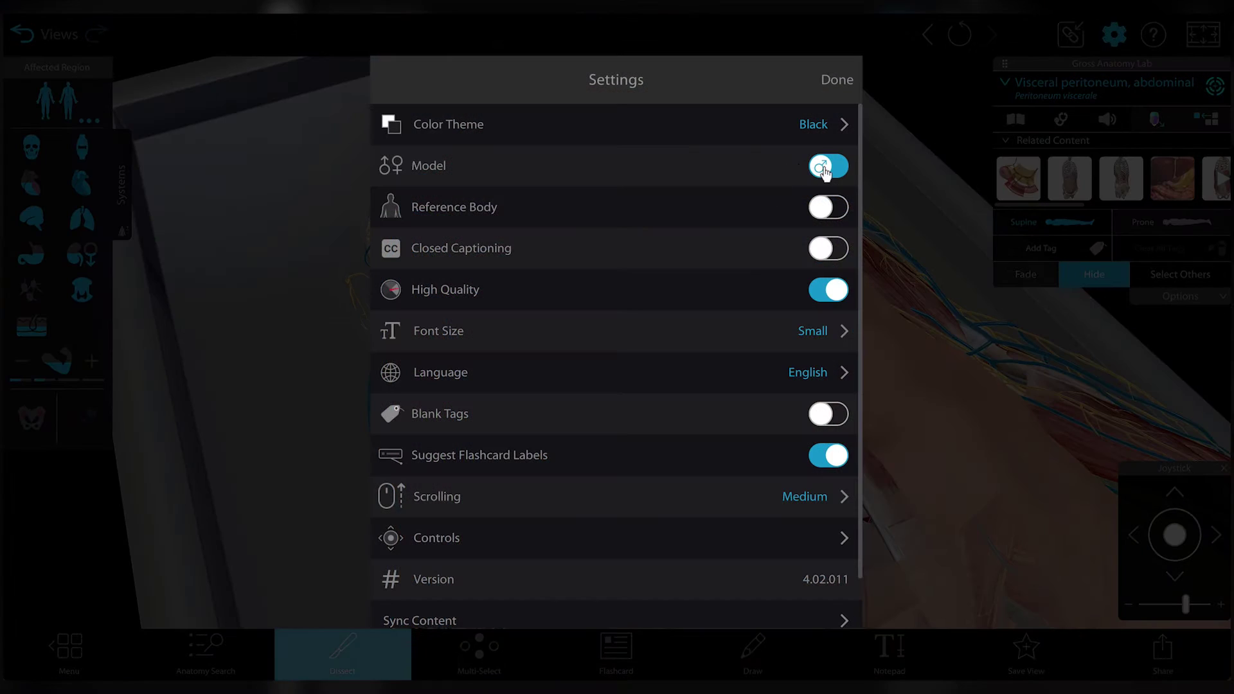
Step: Toggle the body model, turn the body prone, and select the left serratus posterior inferior
{"action": "left_click", "coordinate": [825, 169]}
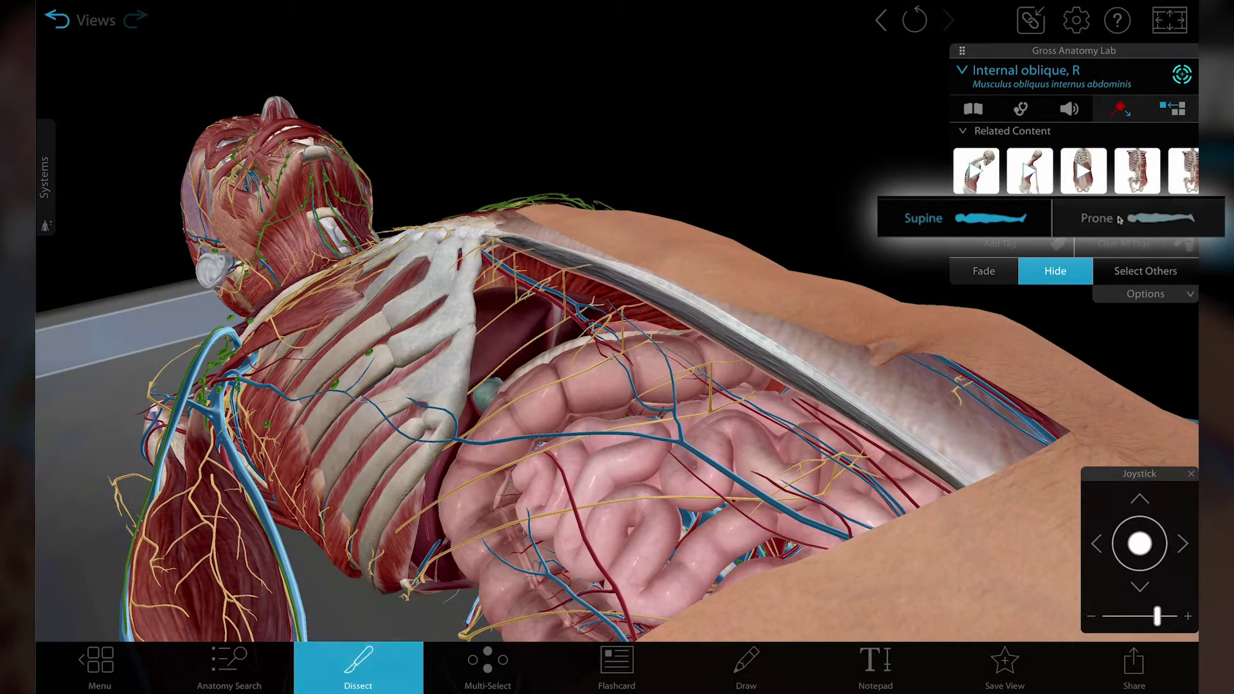
{"action": "left_click", "coordinate": [1120, 218]}
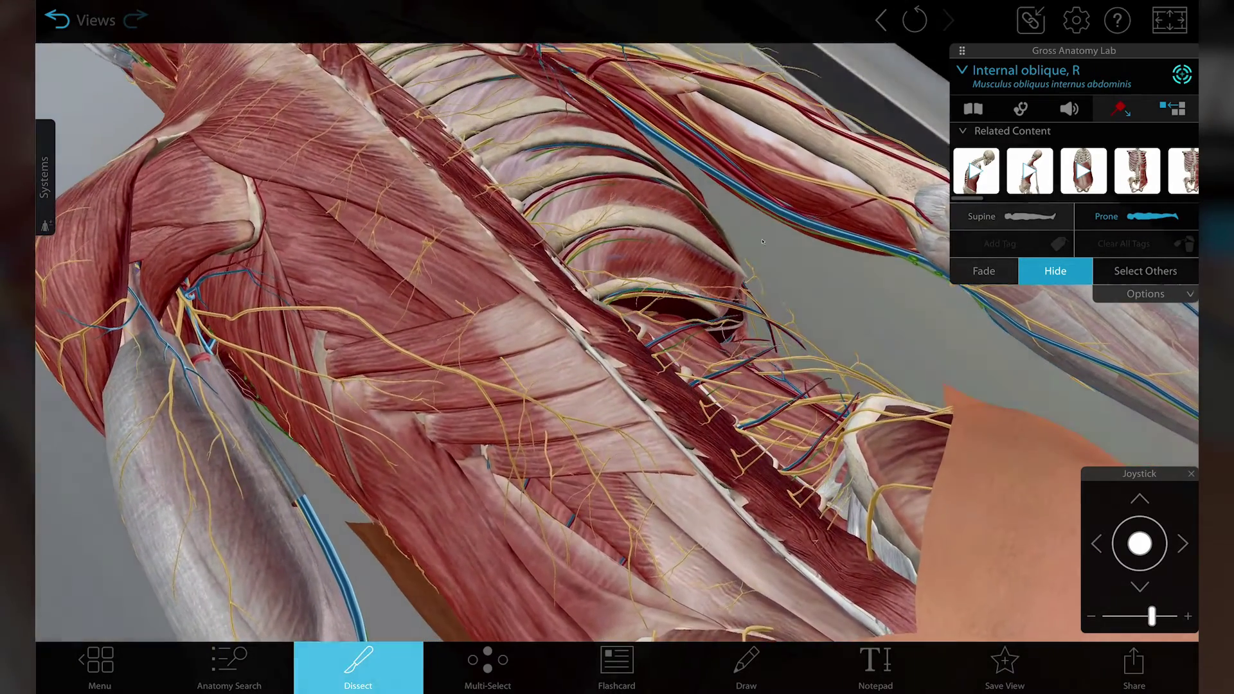
{"action": "left_click", "coordinate": [535, 331]}
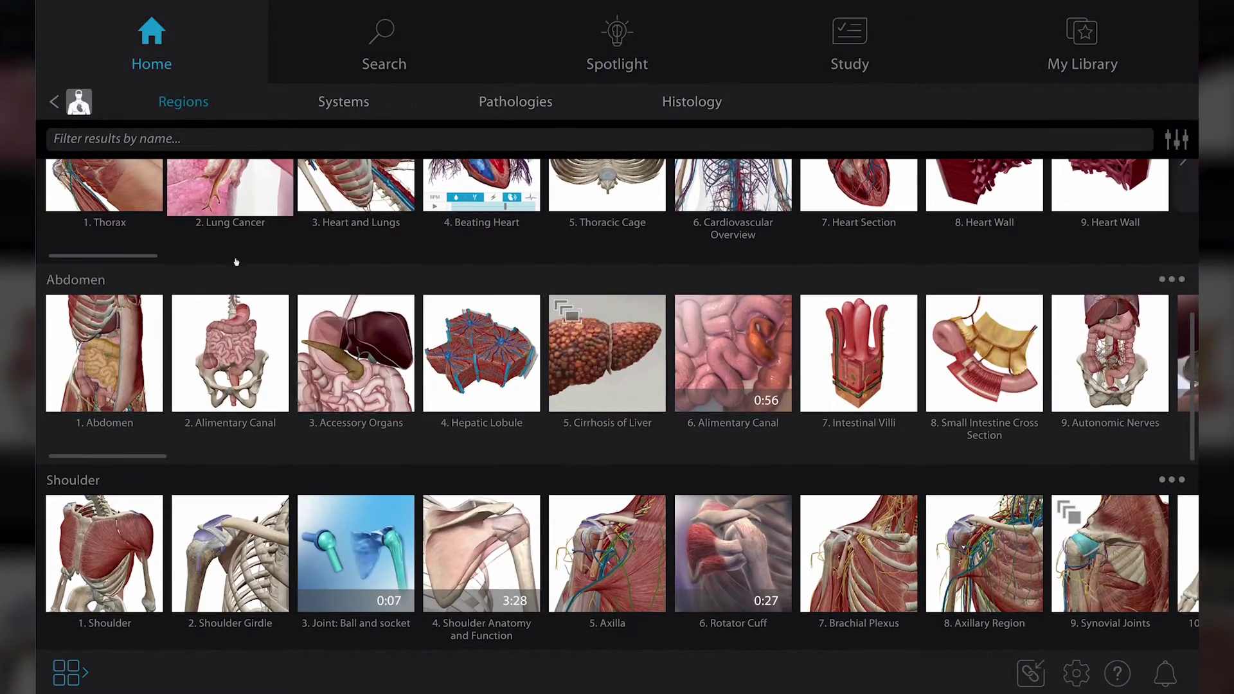
{"action": "left_click_drag", "start_coordinate": [92, 457], "coordinate": [180, 466]}
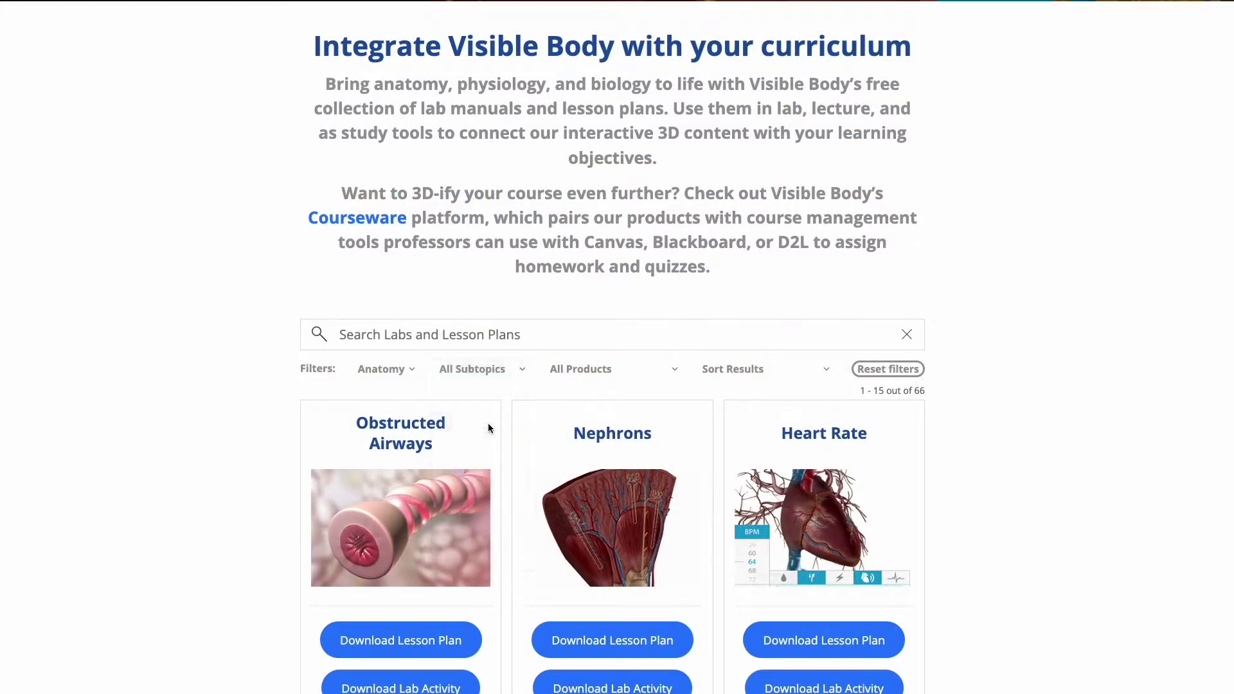
{"action": "scroll", "coordinate": [893, 420], "scroll_direction": "down", "scroll_amount": 15}
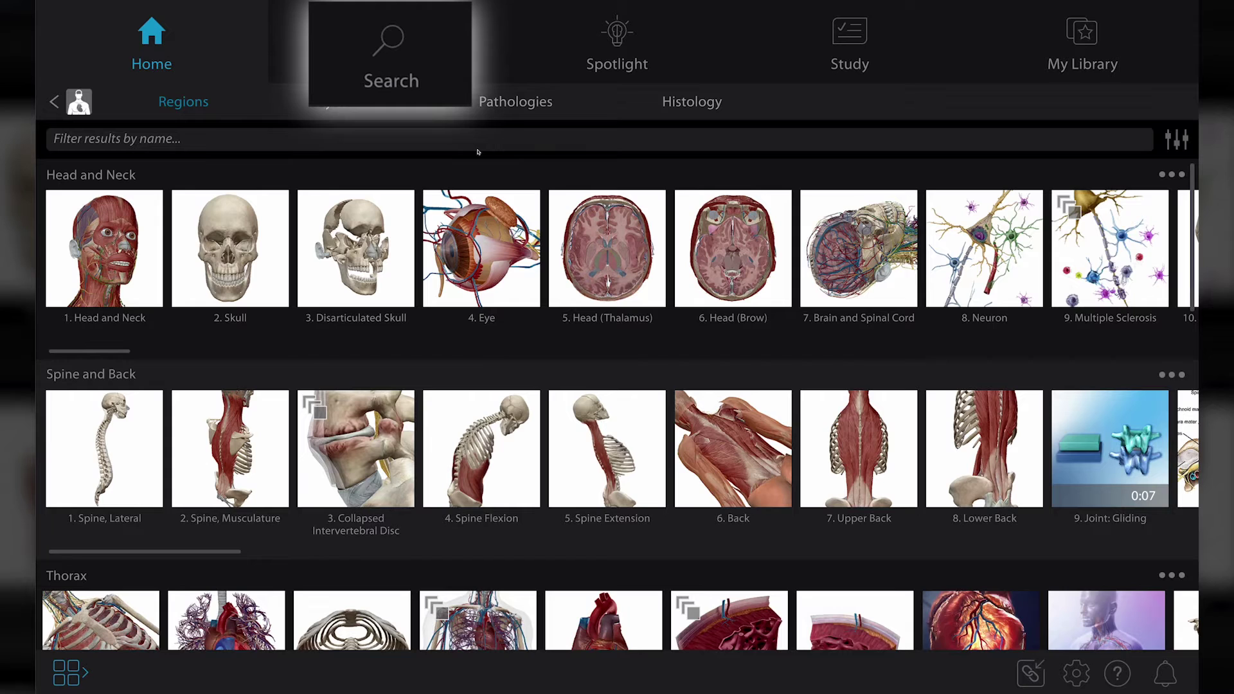
{"action": "left_click", "coordinate": [378, 40]}
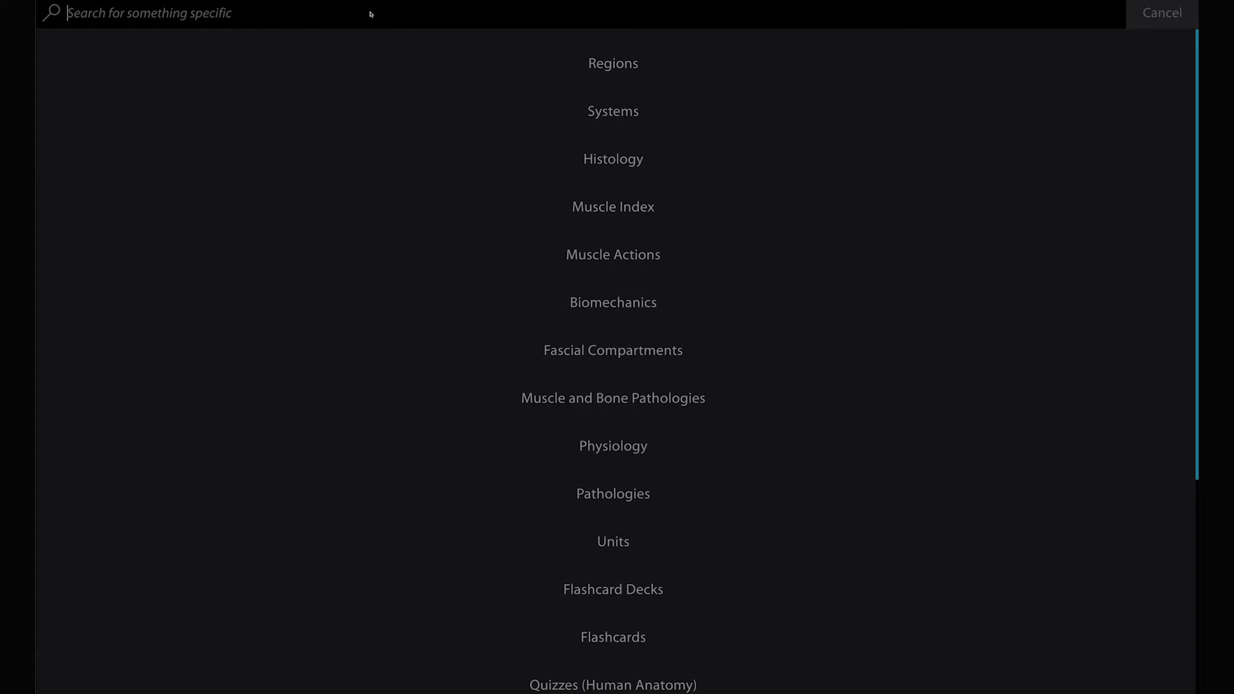
Step: Search 'kidney' and open the Retroperitoneal Organs Gross Anatomy Lab model from the results
{"action": "type", "text": "kidney"}
{"action": "scroll", "coordinate": [695, 424], "scroll_direction": "down", "scroll_amount": 10}
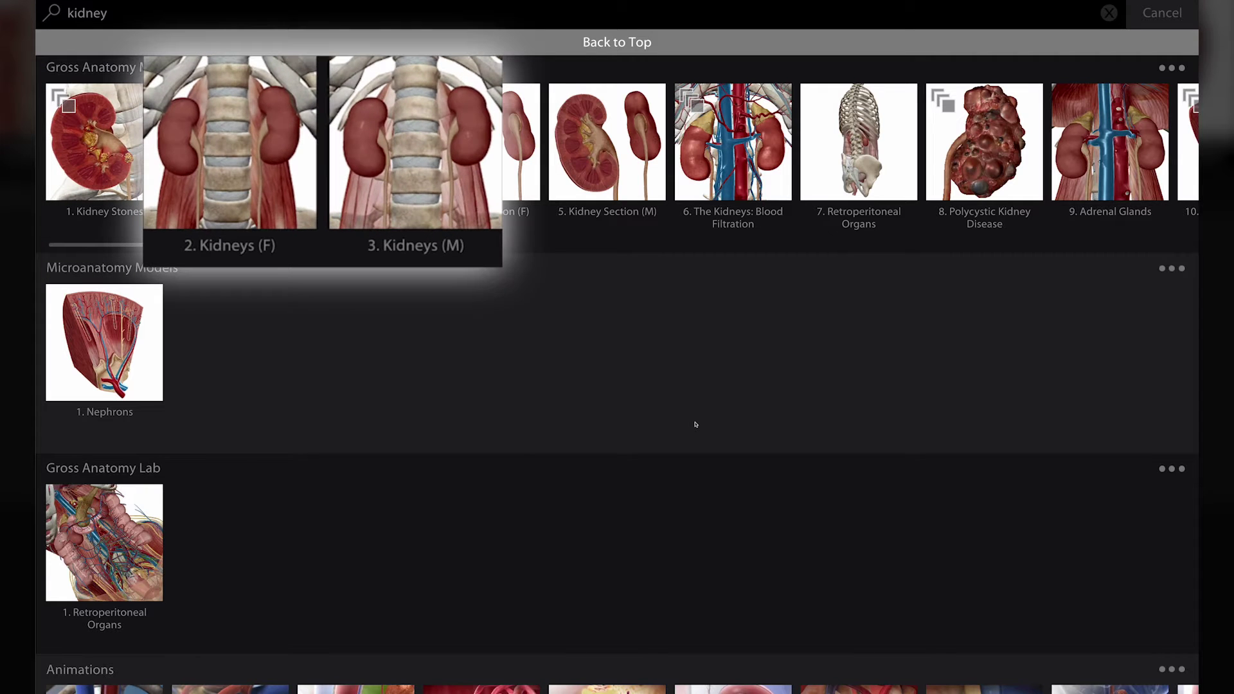
{"action": "left_click_drag", "start_coordinate": [695, 424], "coordinate": [701, 247]}
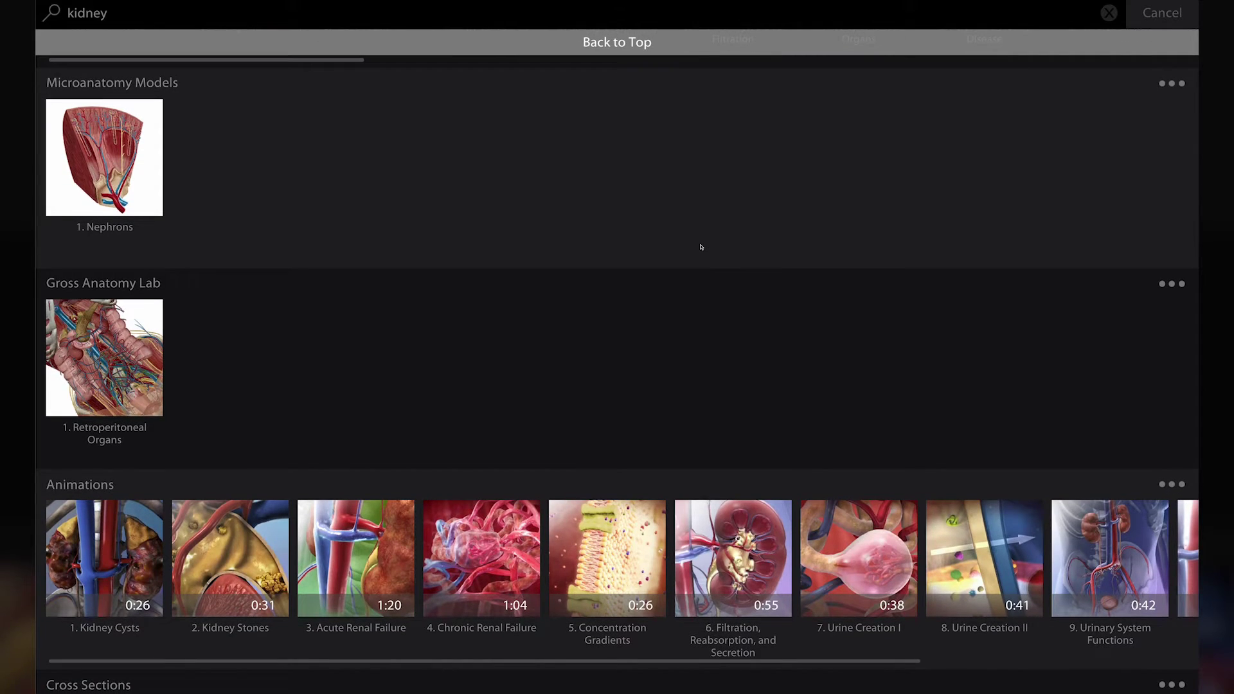
{"action": "left_click", "coordinate": [142, 350]}
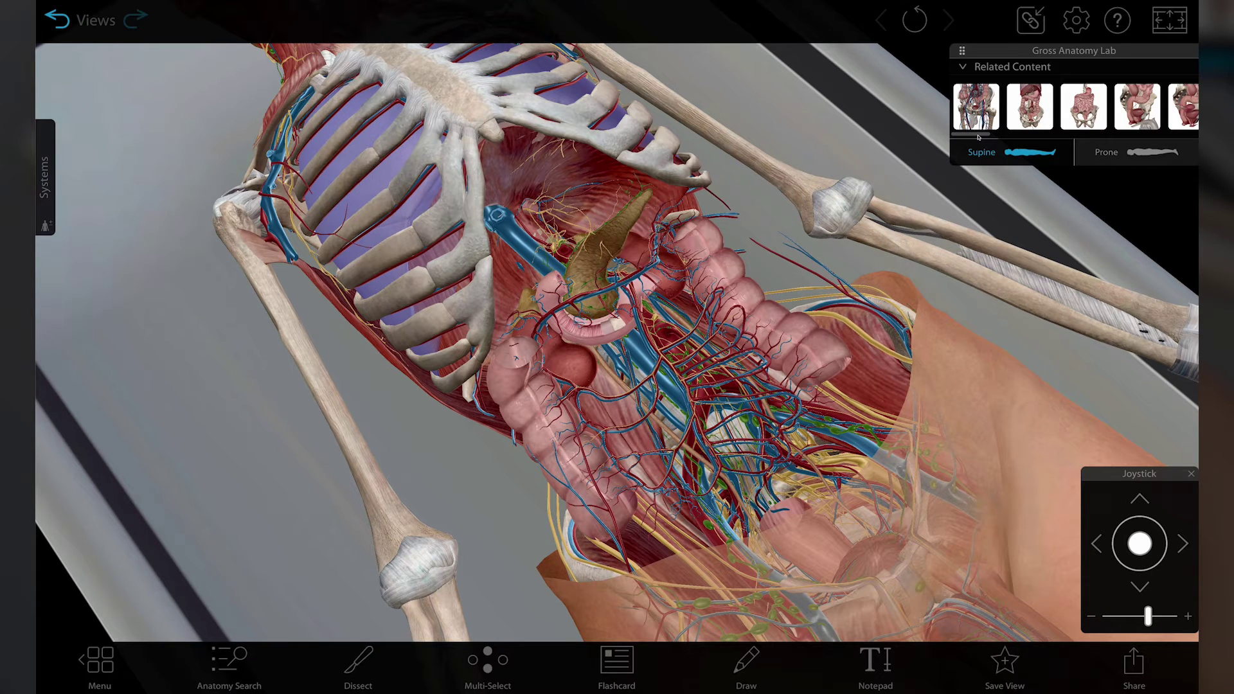
Step: Scroll Related Content and open a kidney cross-section
{"action": "left_click_drag", "start_coordinate": [977, 137], "coordinate": [1035, 134]}
{"action": "left_click", "coordinate": [1036, 114]}
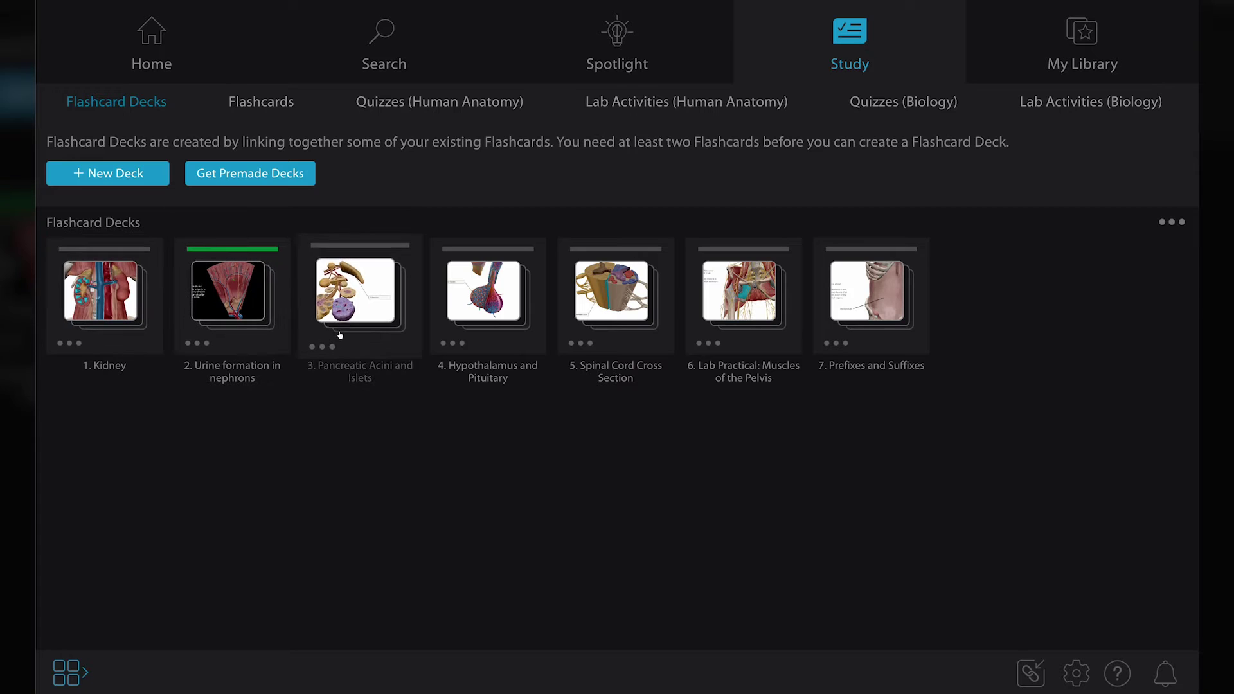
Step: Run the two-card Urine formation in nephrons deck, marking the first card memorized, then exit
{"action": "left_click", "coordinate": [238, 313]}
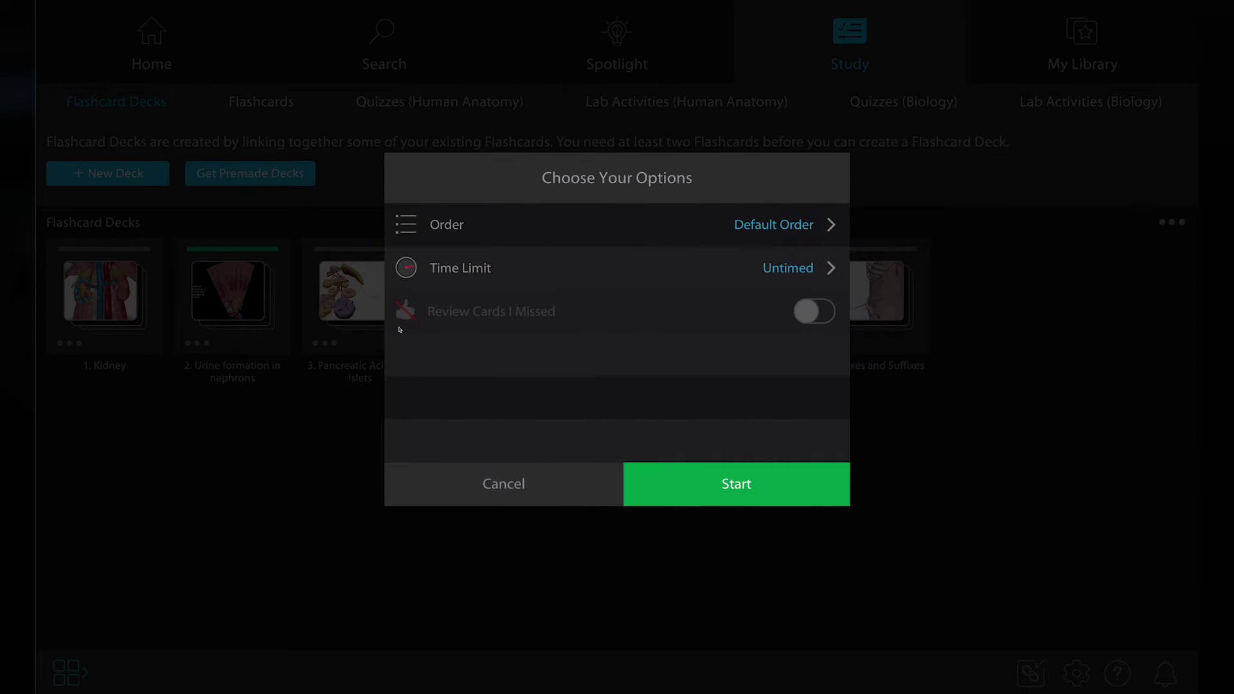
{"action": "left_click", "coordinate": [701, 489]}
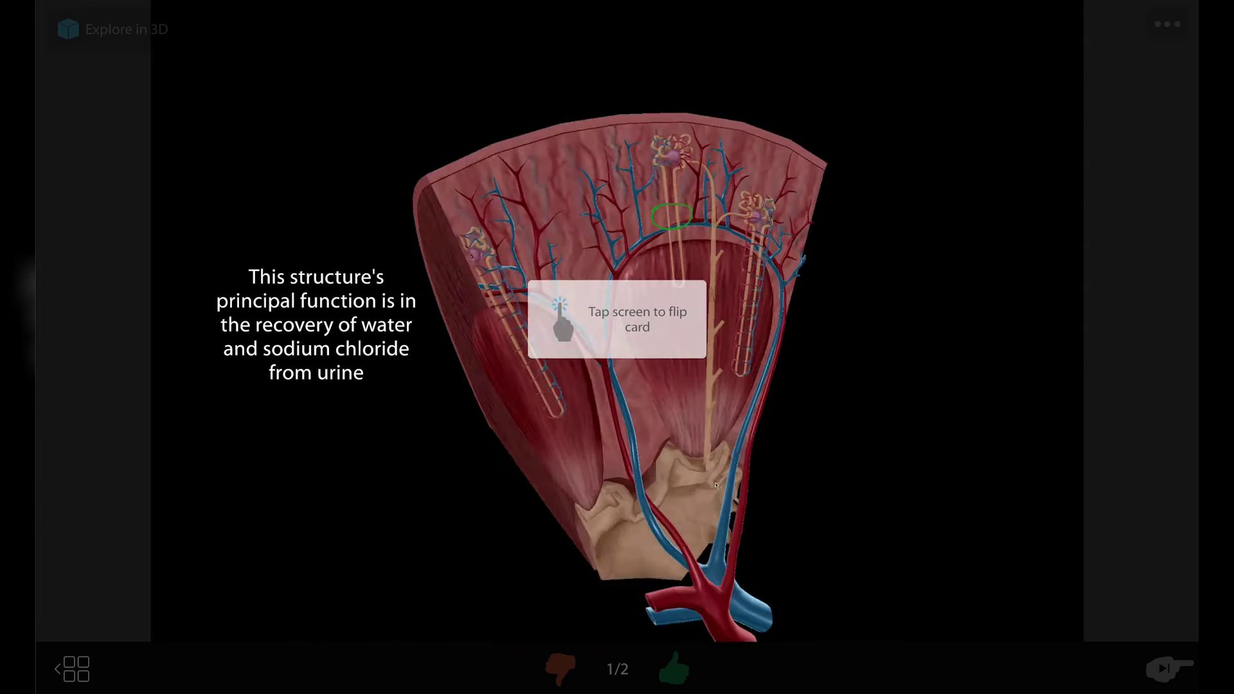
{"action": "left_click", "coordinate": [895, 484]}
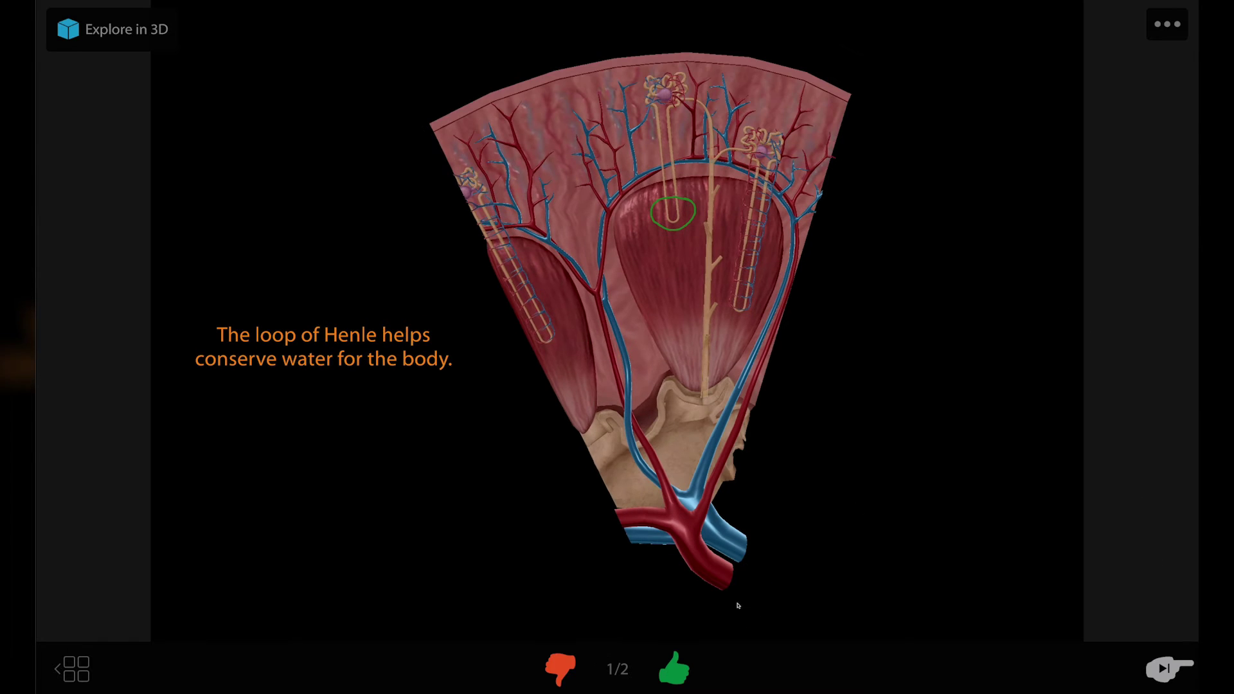
{"action": "left_click", "coordinate": [685, 676]}
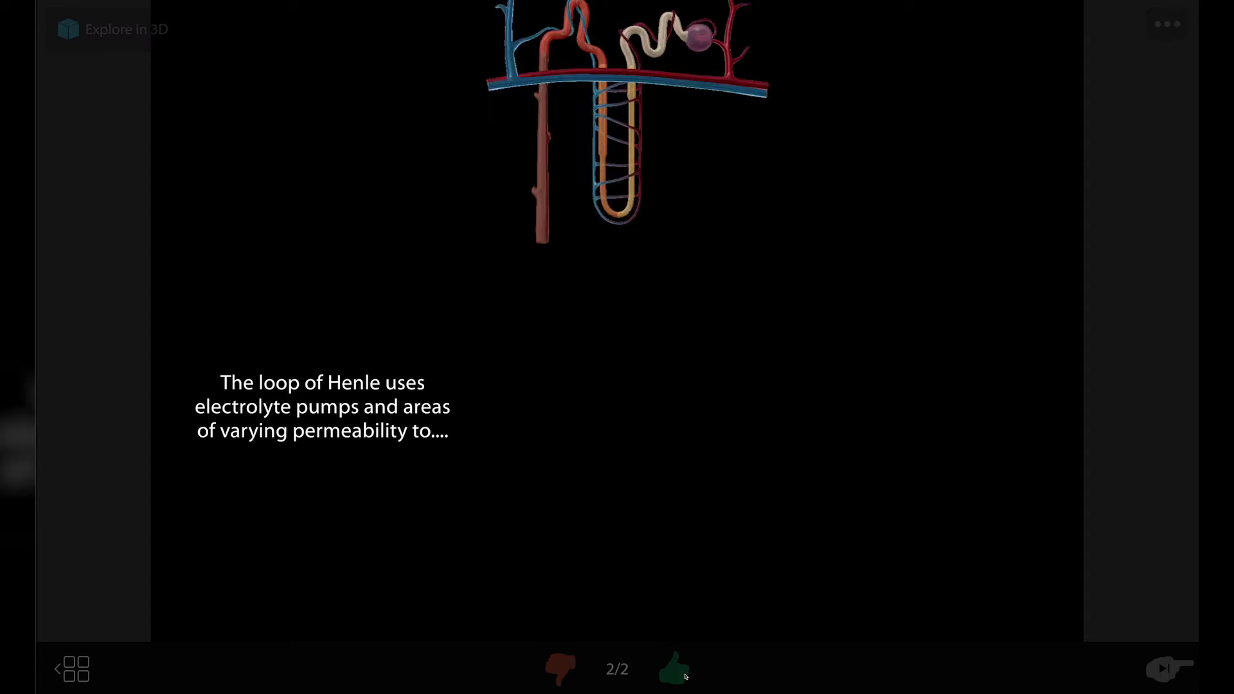
{"action": "left_click", "coordinate": [831, 506]}
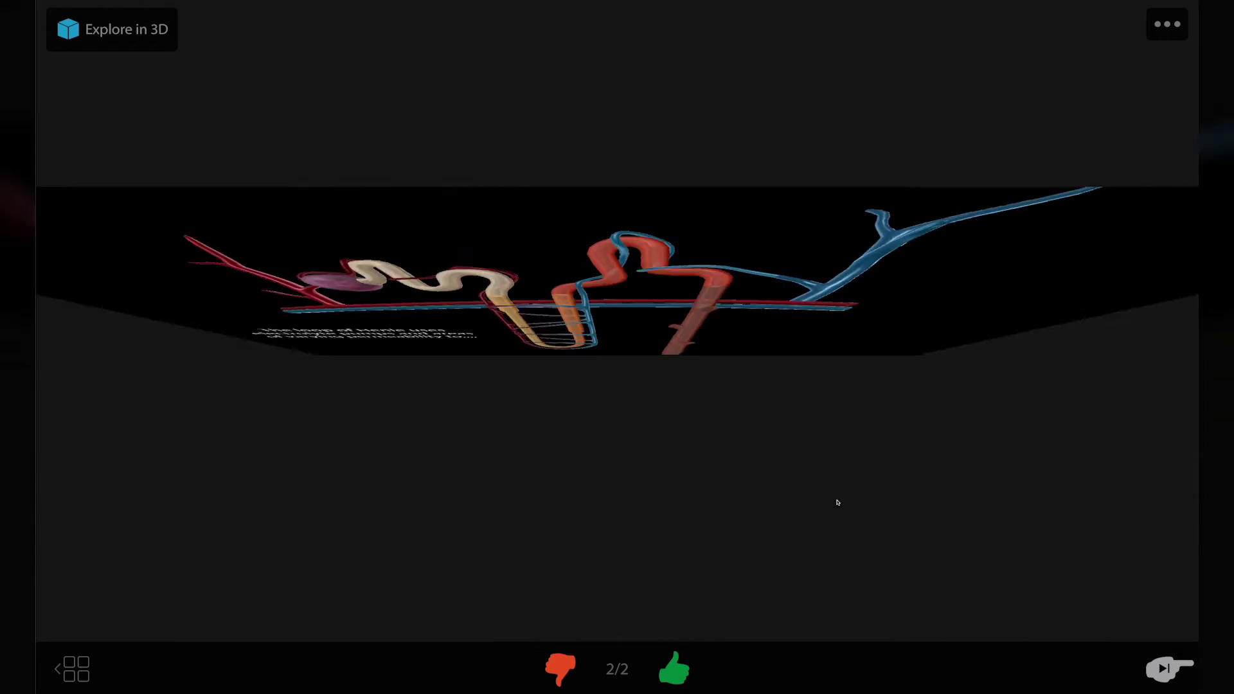
{"action": "left_click", "coordinate": [676, 665]}
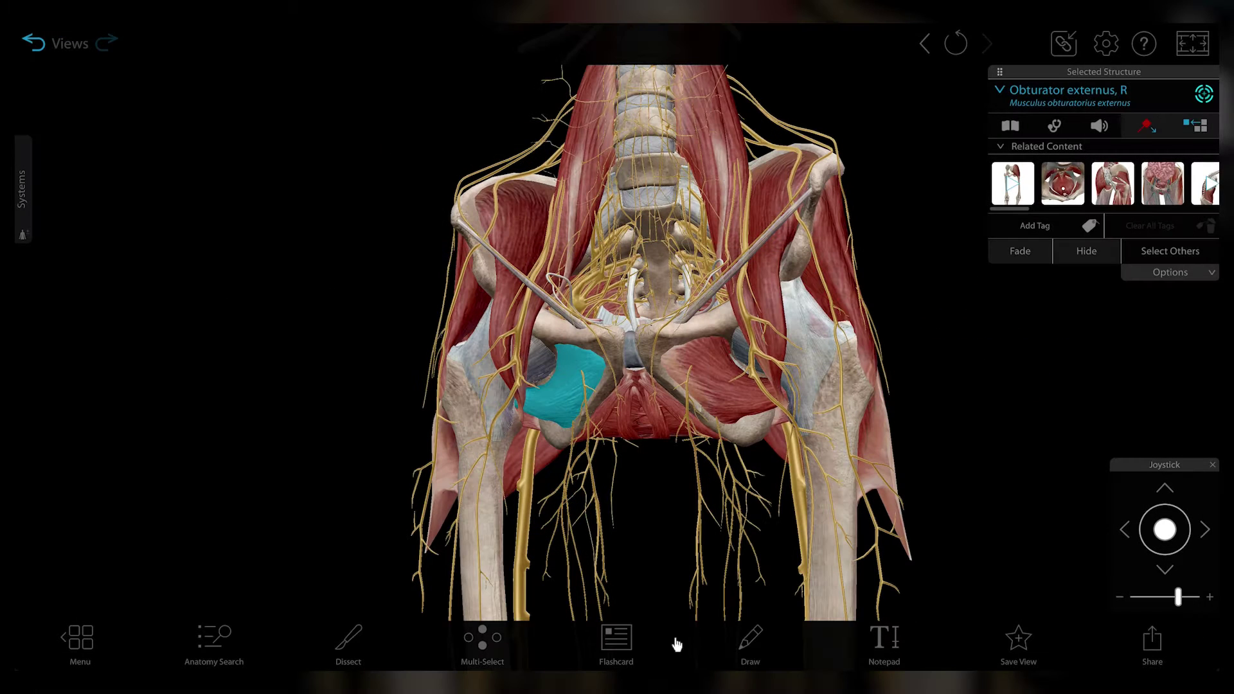
Step: Create a flashcard from the pelvis view and start adding text to its front
{"action": "left_click", "coordinate": [617, 640]}
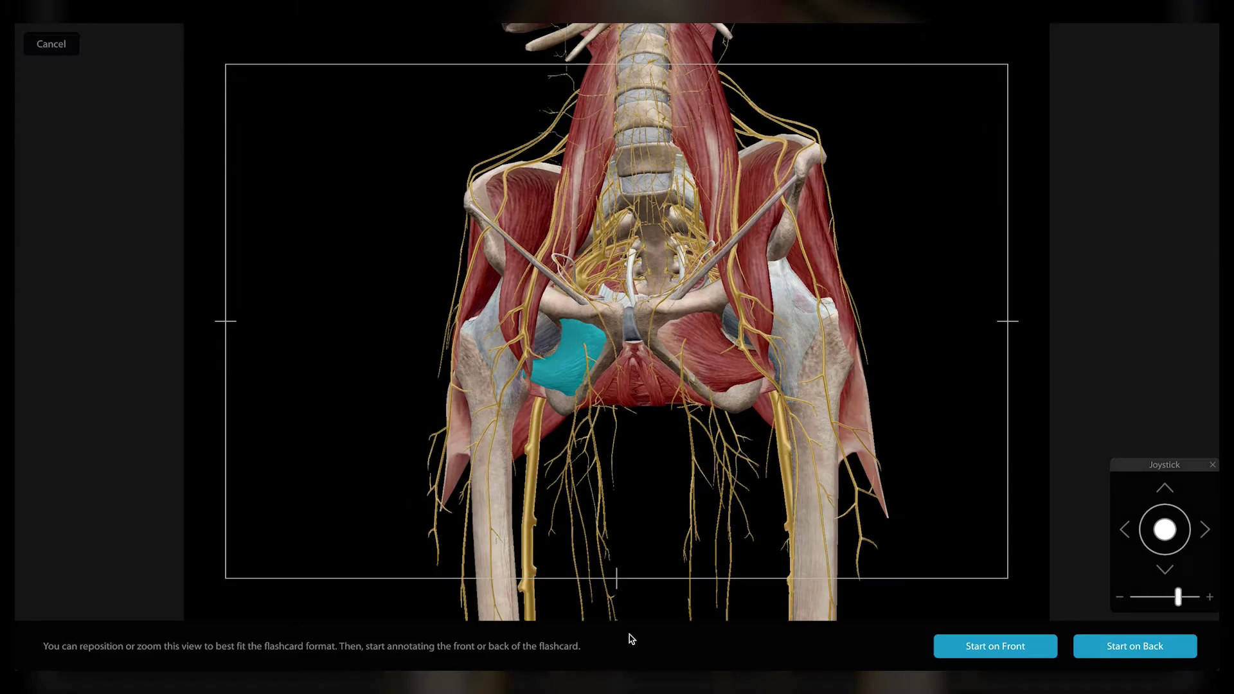
{"action": "left_click", "coordinate": [1041, 649]}
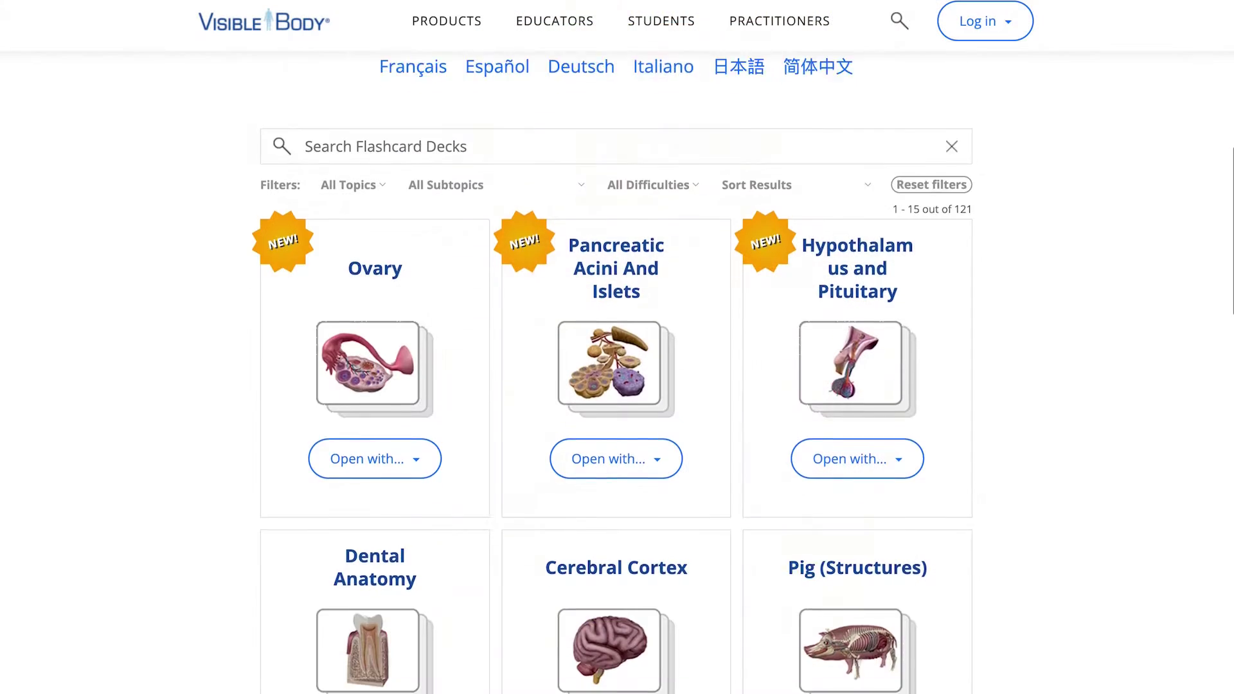
Step: Scroll the deck page and show the Open with options for Lab Practical: Muscles of the Pelvis
{"action": "scroll", "coordinate": [617, 347], "scroll_direction": "down", "scroll_amount": 5}
{"action": "scroll", "coordinate": [617, 347], "scroll_direction": "down", "scroll_amount": 11}
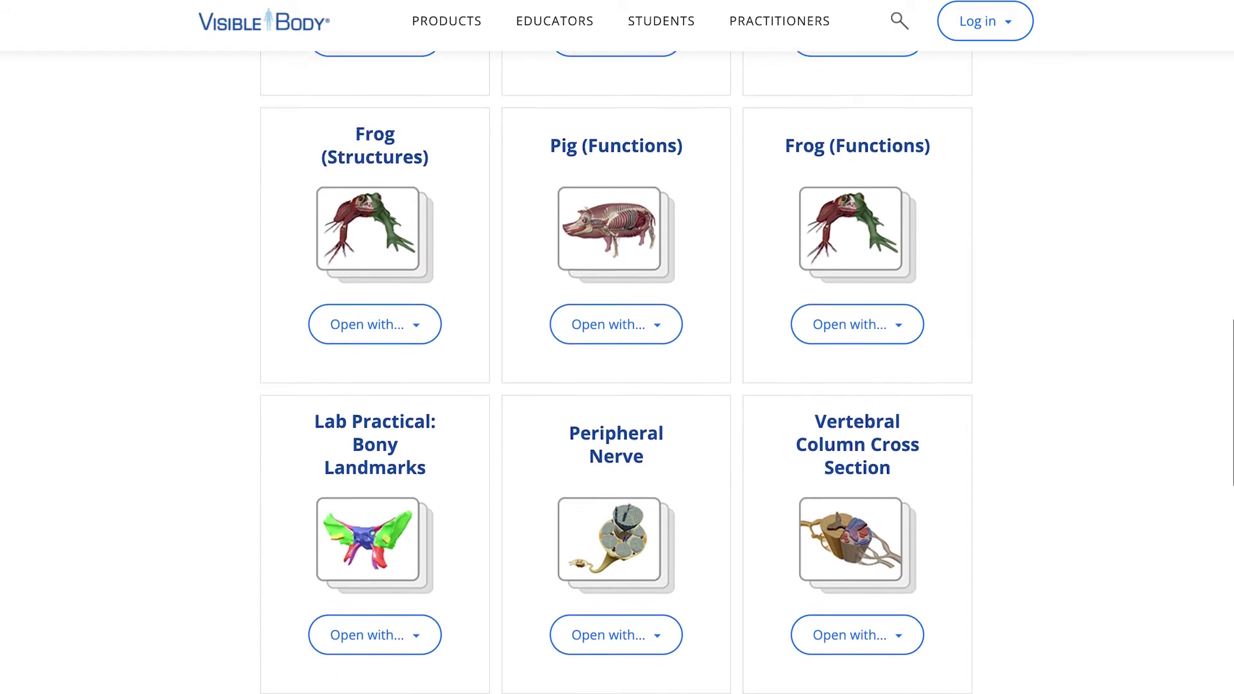
{"action": "scroll", "coordinate": [617, 347], "scroll_direction": "down", "scroll_amount": 3}
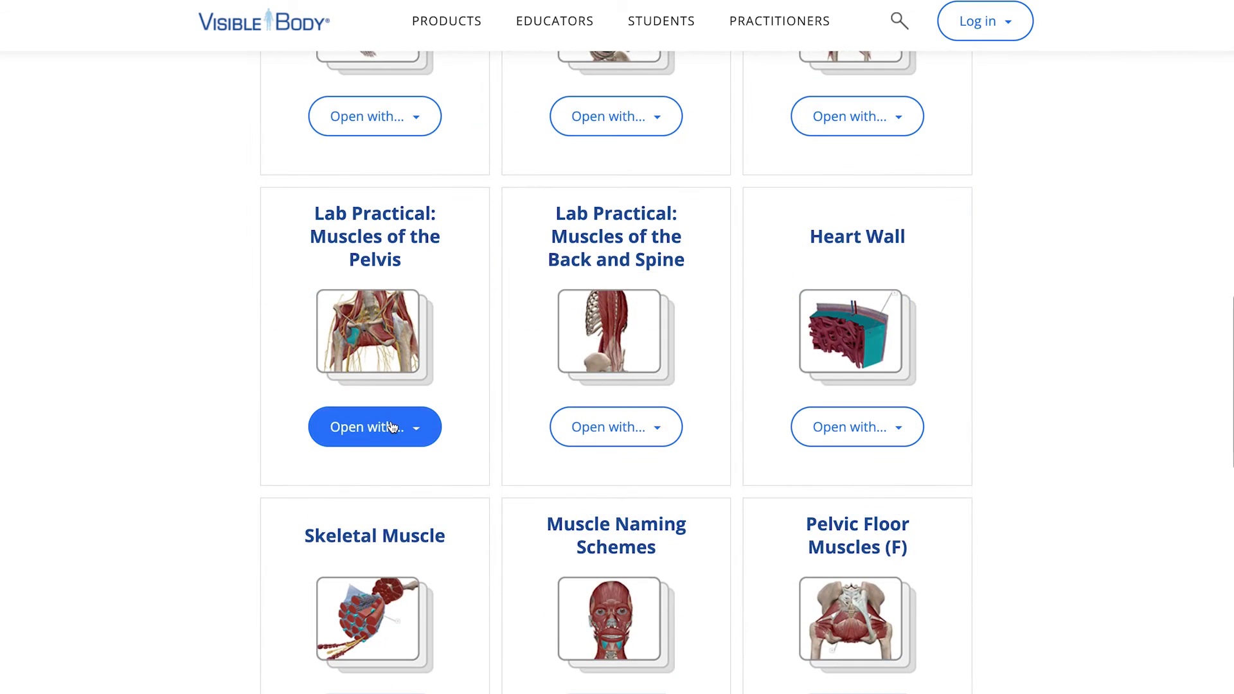
{"action": "left_click", "coordinate": [390, 432]}
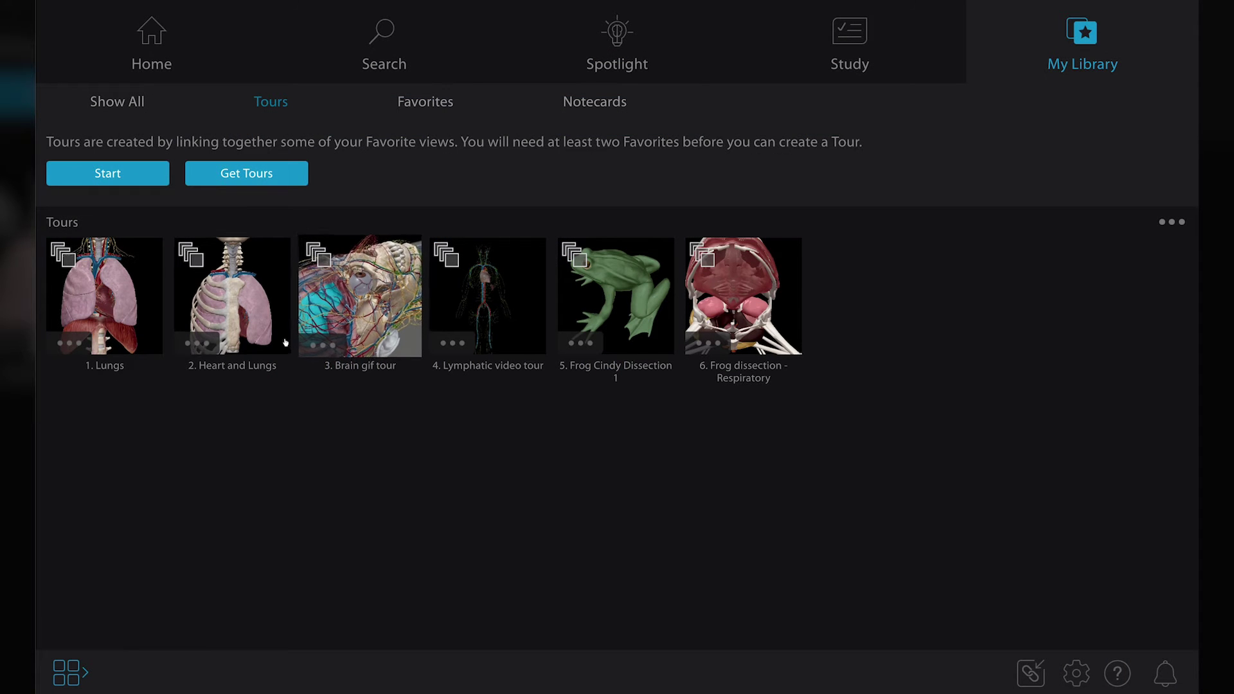
Step: Play the Heart and Lungs tour through all four stops, ending at the endocardium view
{"action": "left_click", "coordinate": [283, 308]}
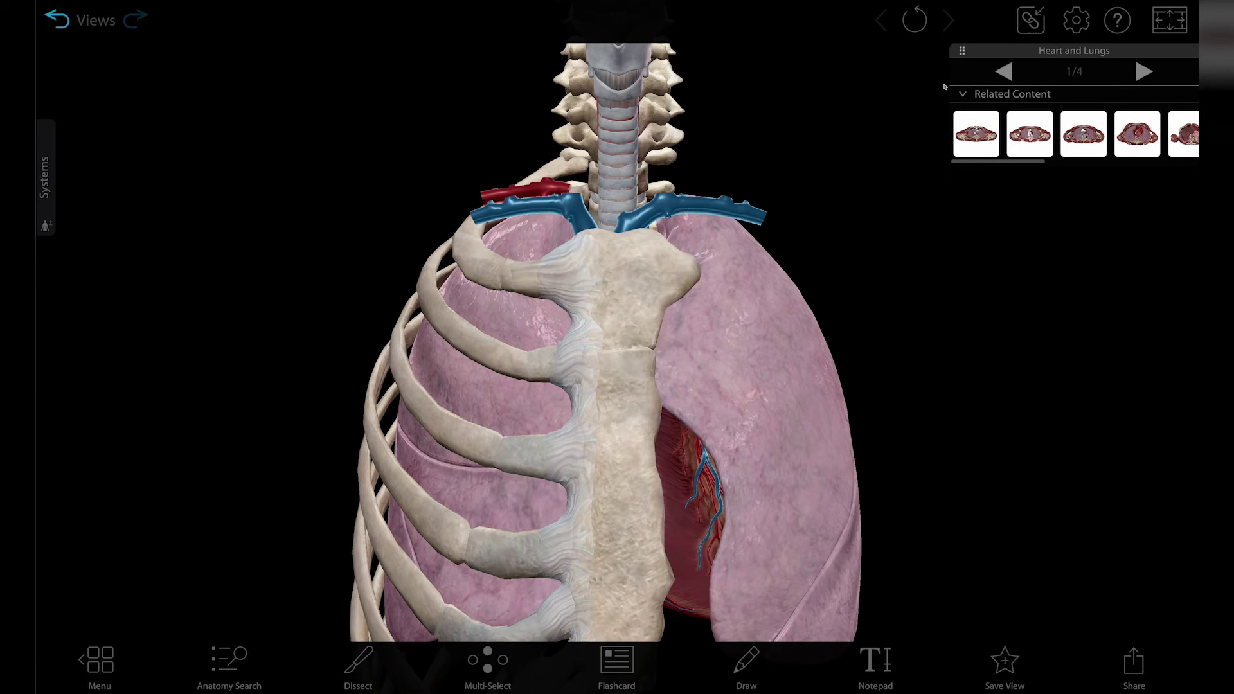
{"action": "left_click", "coordinate": [1148, 76]}
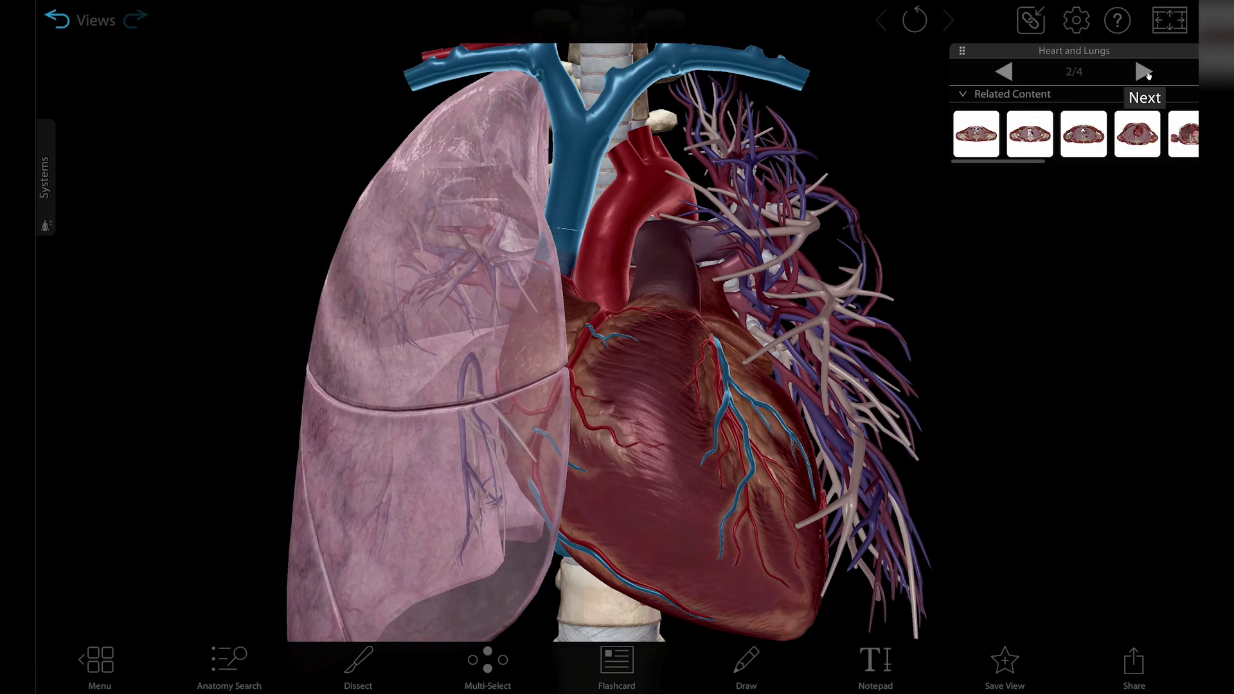
{"action": "left_click", "coordinate": [1148, 75]}
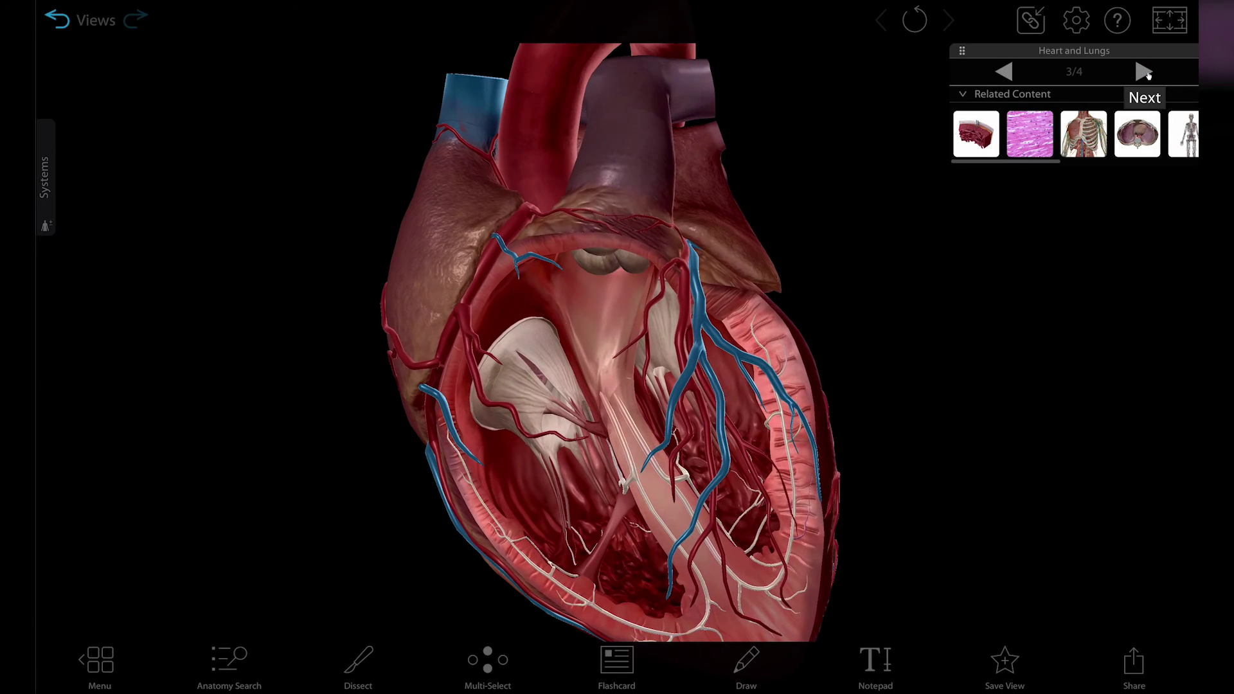
{"action": "left_click", "coordinate": [1148, 75]}
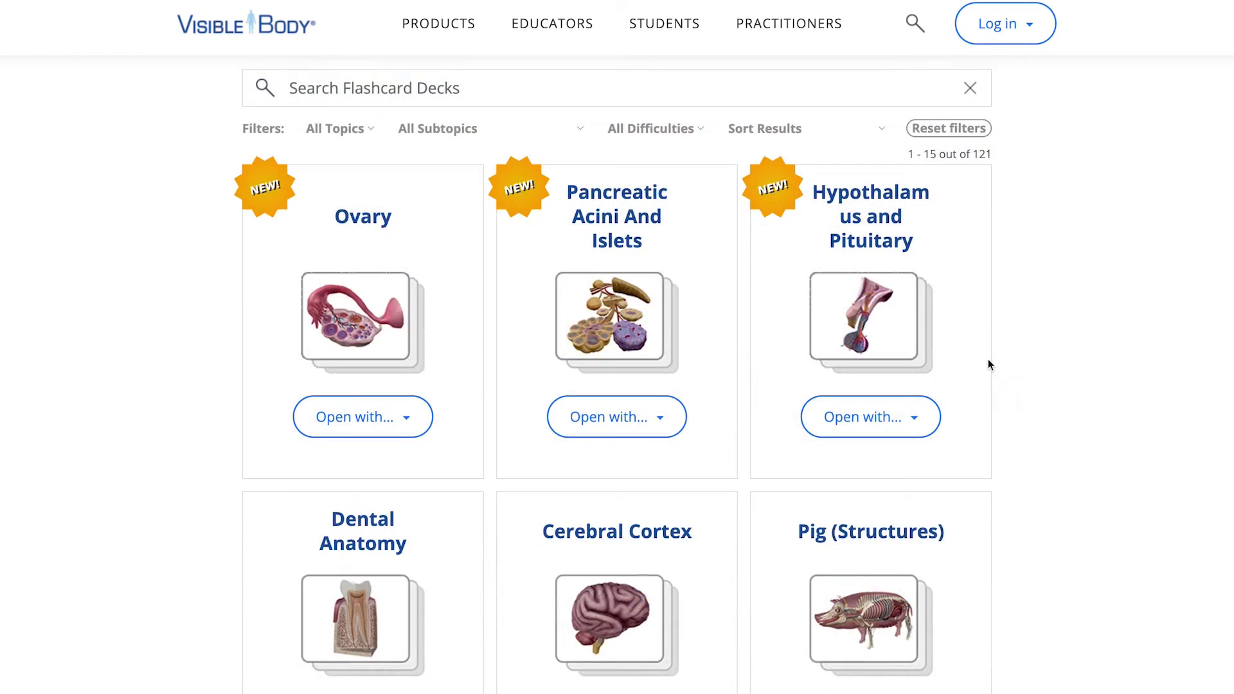
{"action": "scroll", "coordinate": [988, 364], "scroll_direction": "down", "scroll_amount": 5}
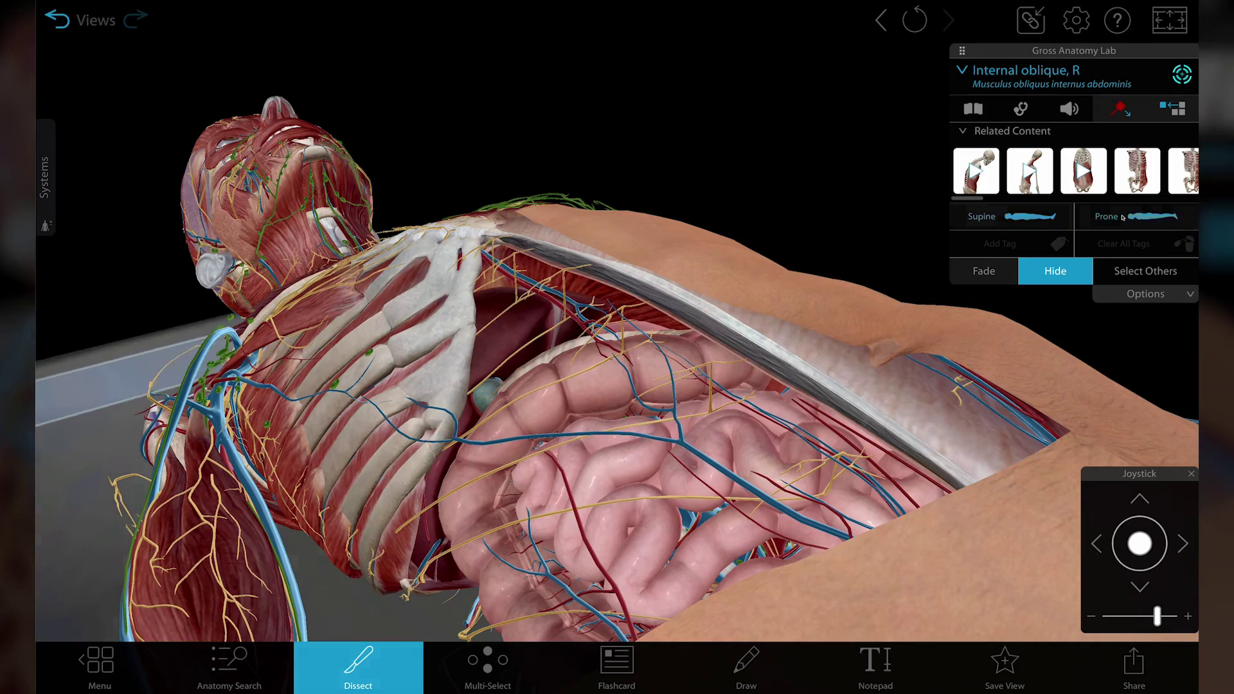
Step: Switch the dissection body to Prone, then scroll the Home Regions library to the Abdomen and Shoulder models
{"action": "left_click", "coordinate": [1106, 216]}
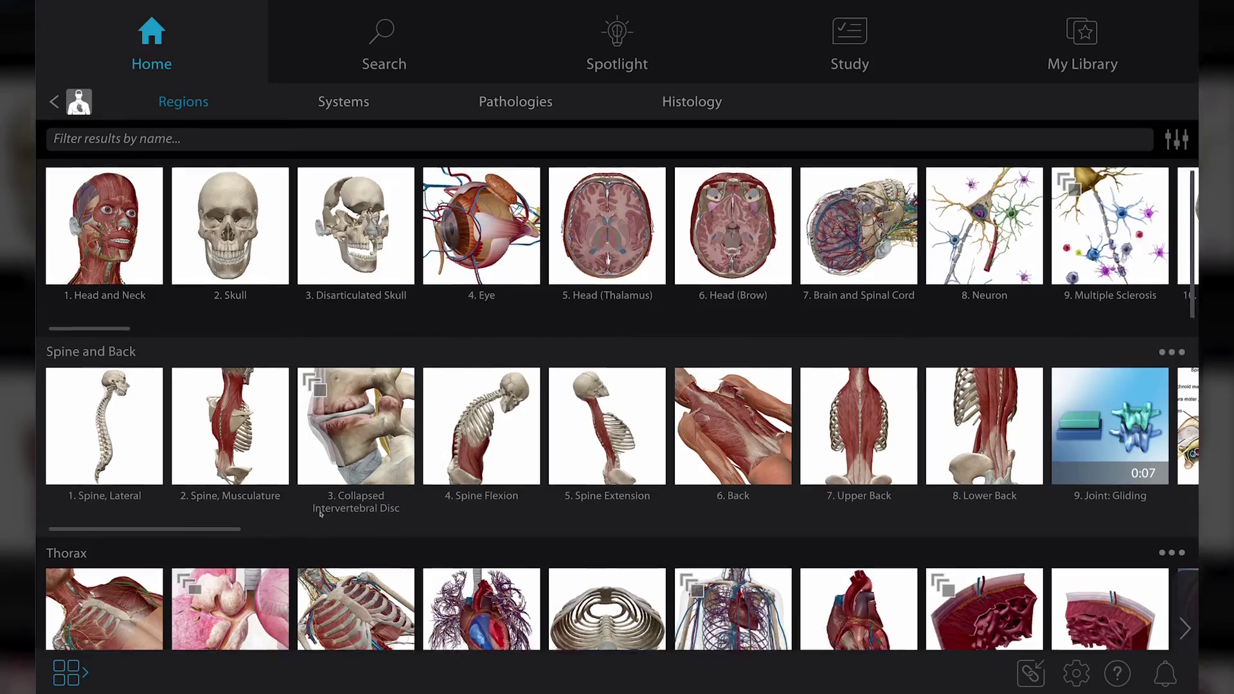
{"action": "left_click_drag", "start_coordinate": [317, 509], "coordinate": [386, 83]}
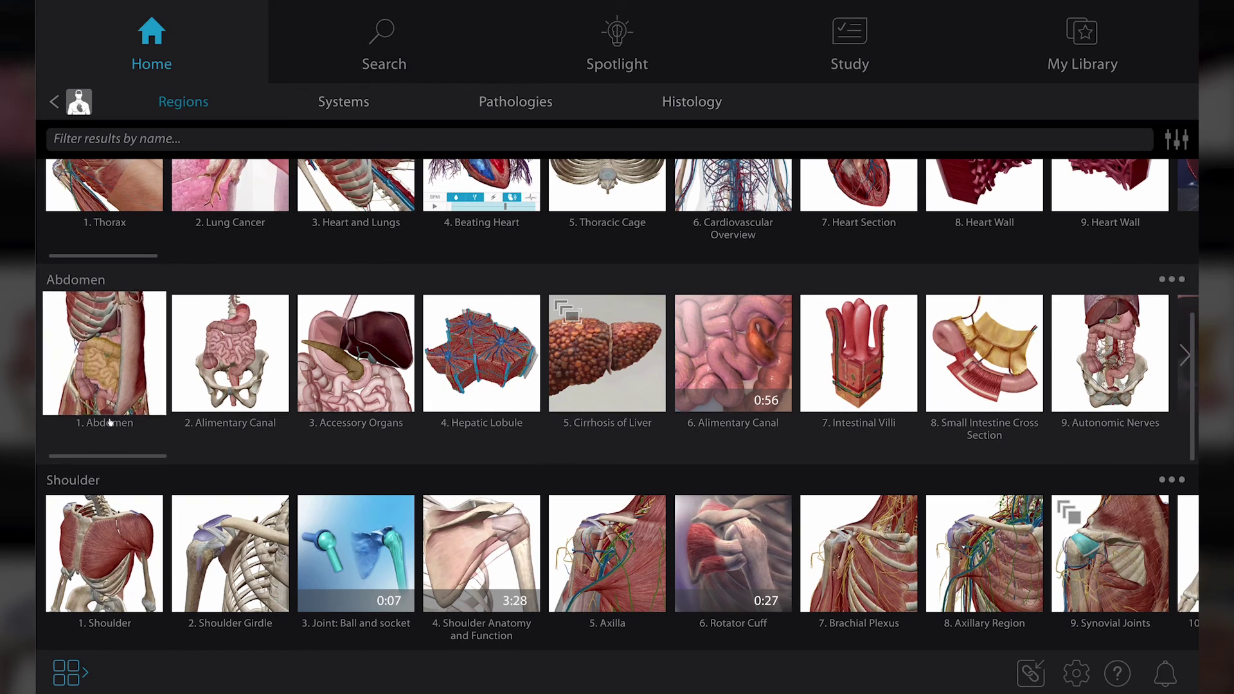